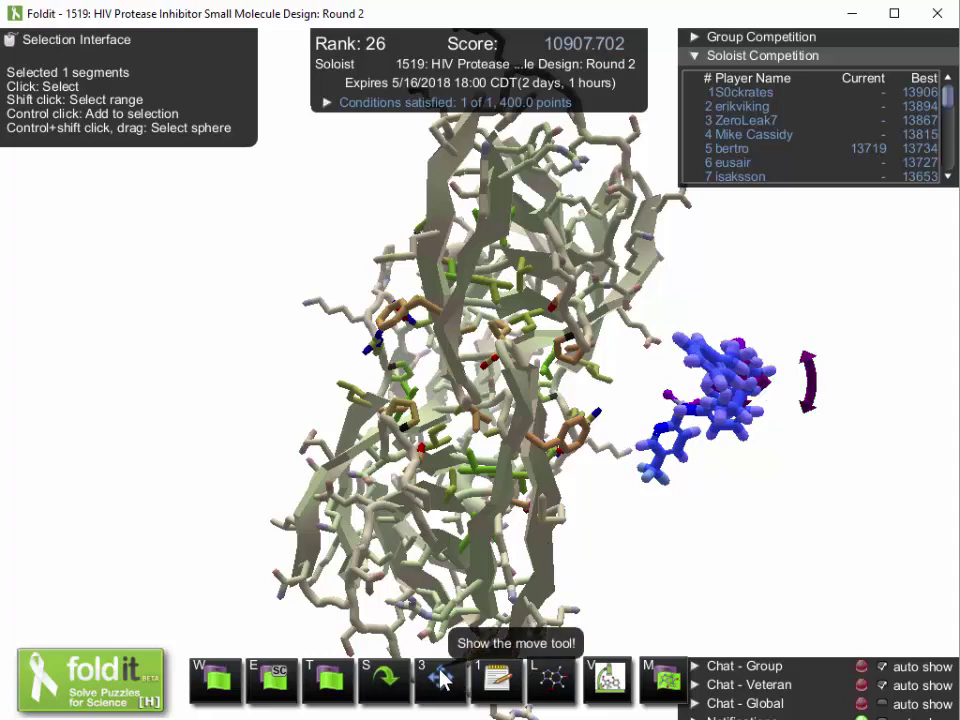
Show the move tool on the selected ligand and reposition the ligand relative to the protein.
{"action": "key", "text": "3"}
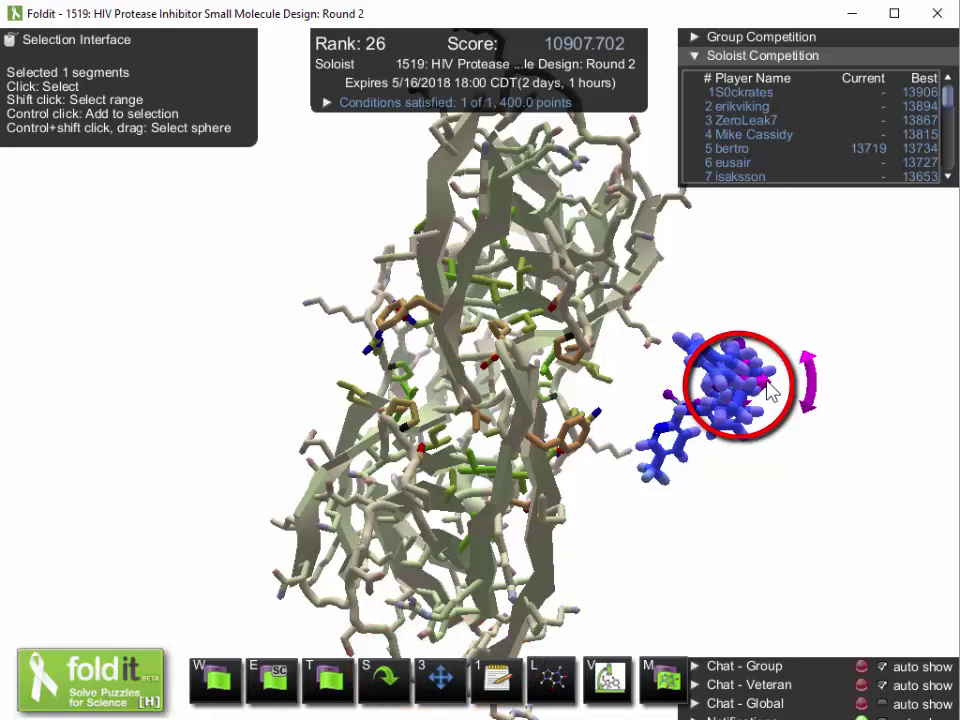
{"action": "left_click_drag", "start_coordinate": [768, 389], "coordinate": [145, 300], "text": "ctrl"}
{"action": "left_click_drag", "start_coordinate": [214, 345], "coordinate": [152, 325]}
{"action": "left_click_drag", "start_coordinate": [440, 382], "coordinate": [670, 425]}
{"action": "left_click_drag", "start_coordinate": [612, 410], "coordinate": [497, 383]}
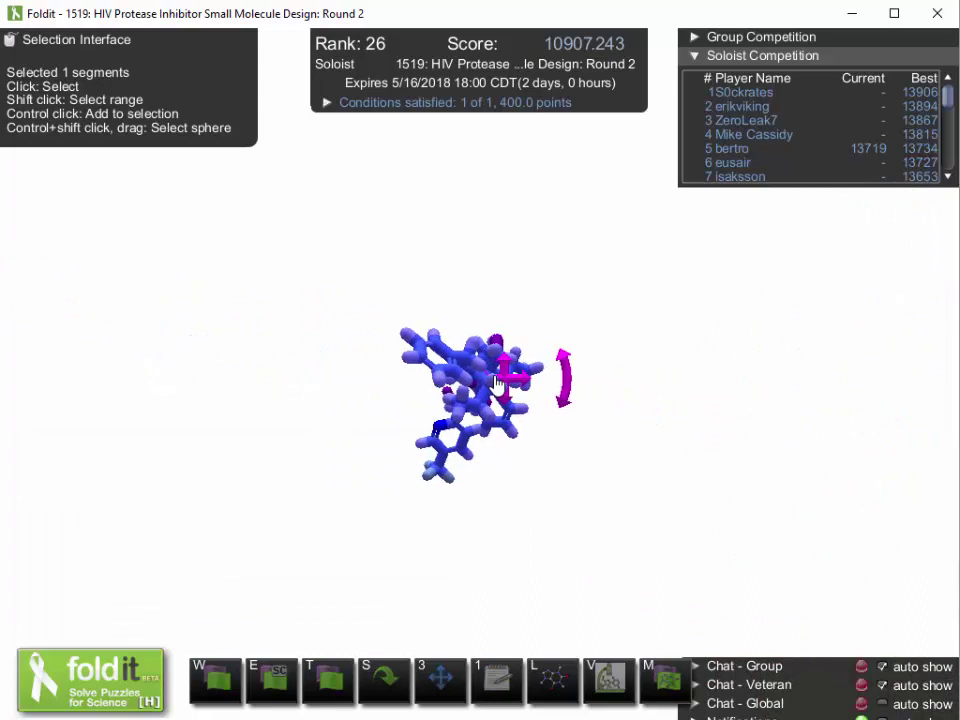
Clear the selection and examine the center of rotation of the whole structure with the move tool shown.
{"action": "left_click", "coordinate": [600, 460]}
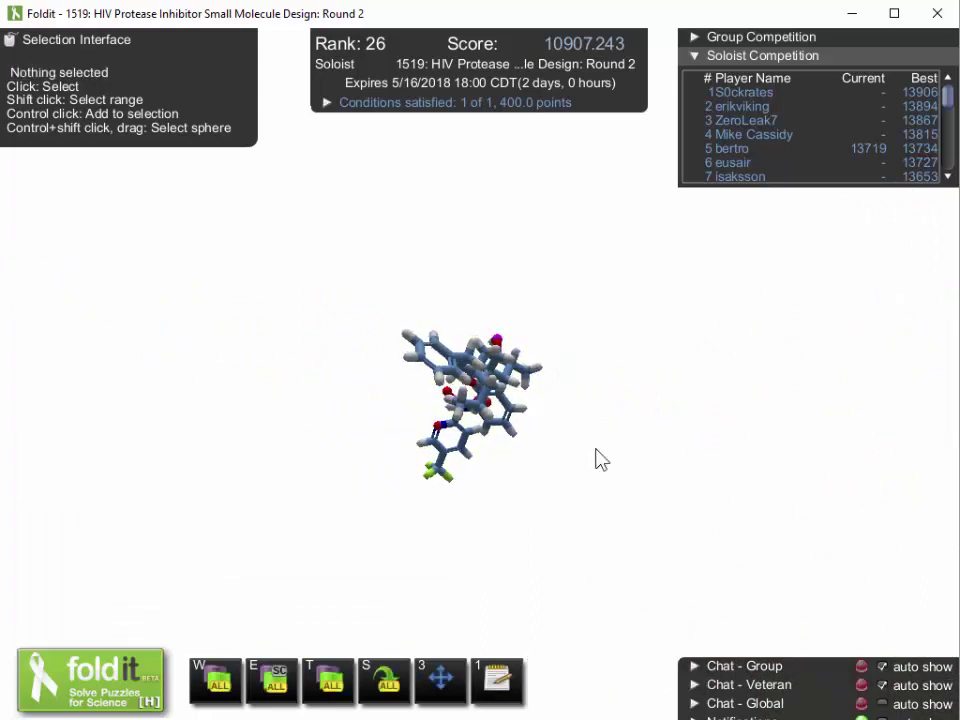
{"action": "left_click_drag", "start_coordinate": [597, 470], "coordinate": [504, 444]}
{"action": "scroll", "coordinate": [504, 444], "scroll_direction": "down", "scroll_amount": 5}
{"action": "left_click_drag", "start_coordinate": [481, 300], "coordinate": [648, 500]}
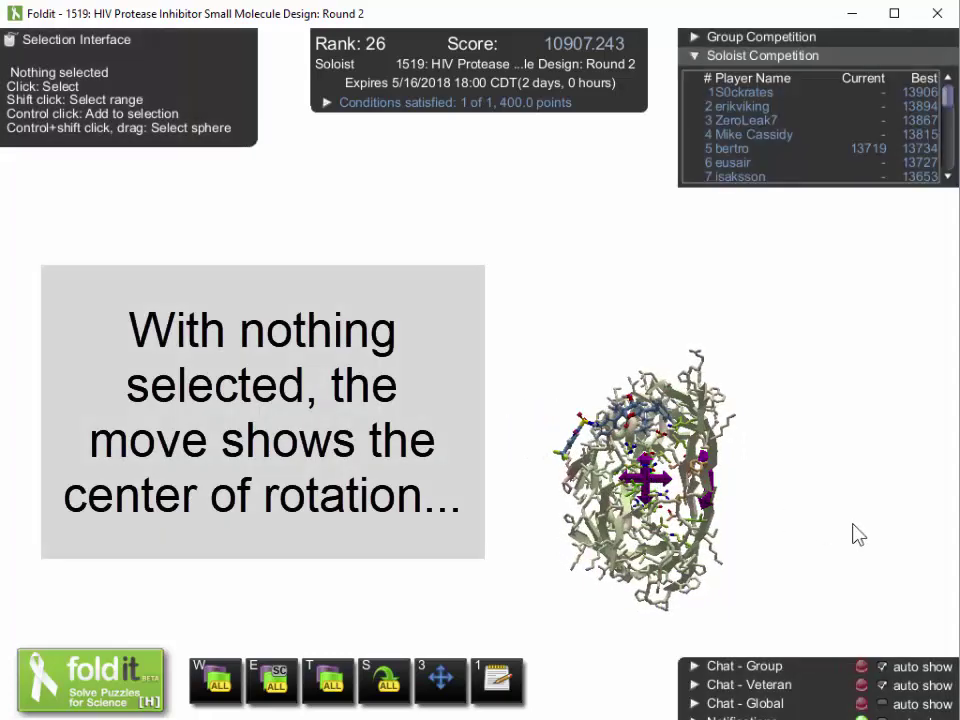
{"action": "left_click_drag", "start_coordinate": [856, 533], "coordinate": [750, 448]}
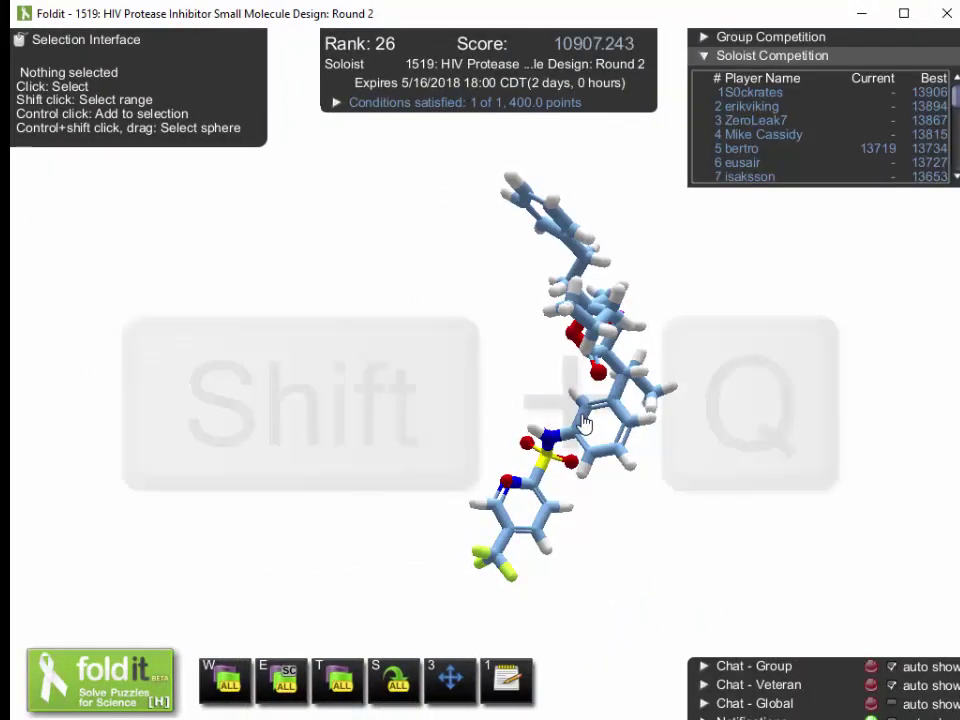
Recenter the view's rotation on the ligand and rotate the view around it.
{"action": "key", "text": "shift+q"}
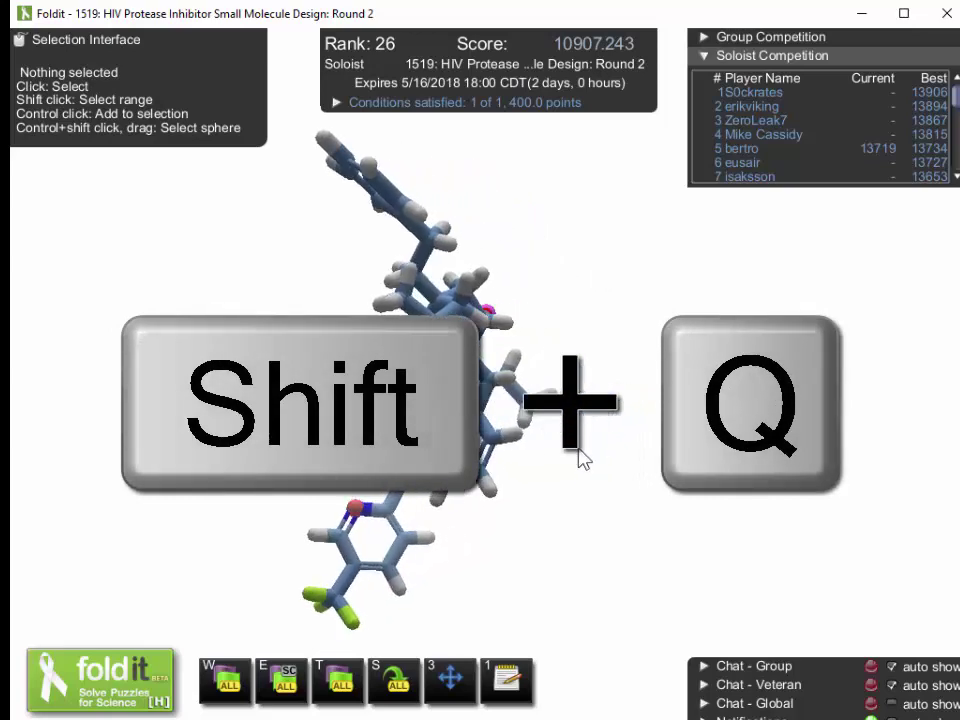
{"action": "left_click_drag", "start_coordinate": [576, 483], "coordinate": [695, 486]}
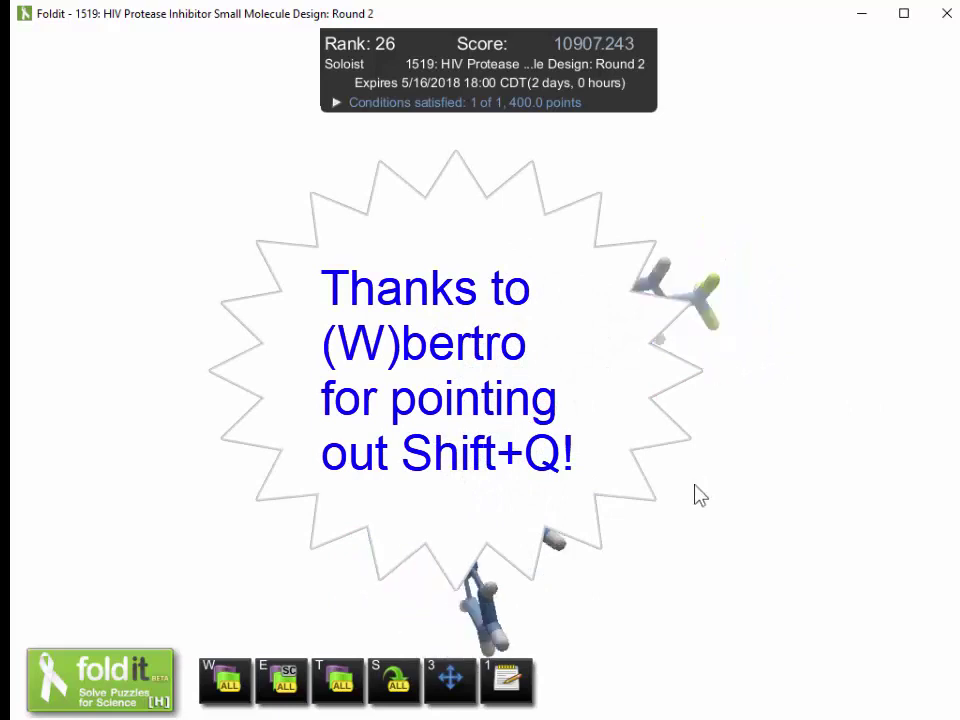
{"action": "left_click_drag", "start_coordinate": [357, 580], "coordinate": [598, 497]}
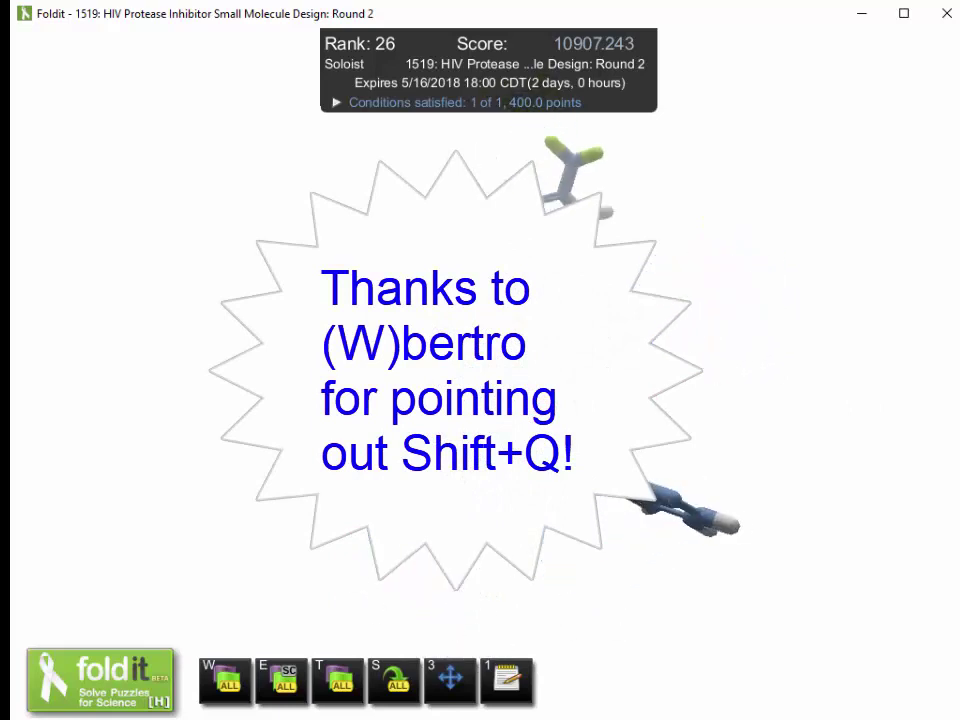
{"action": "left_click_drag", "start_coordinate": [500, 330], "coordinate": [543, 168]}
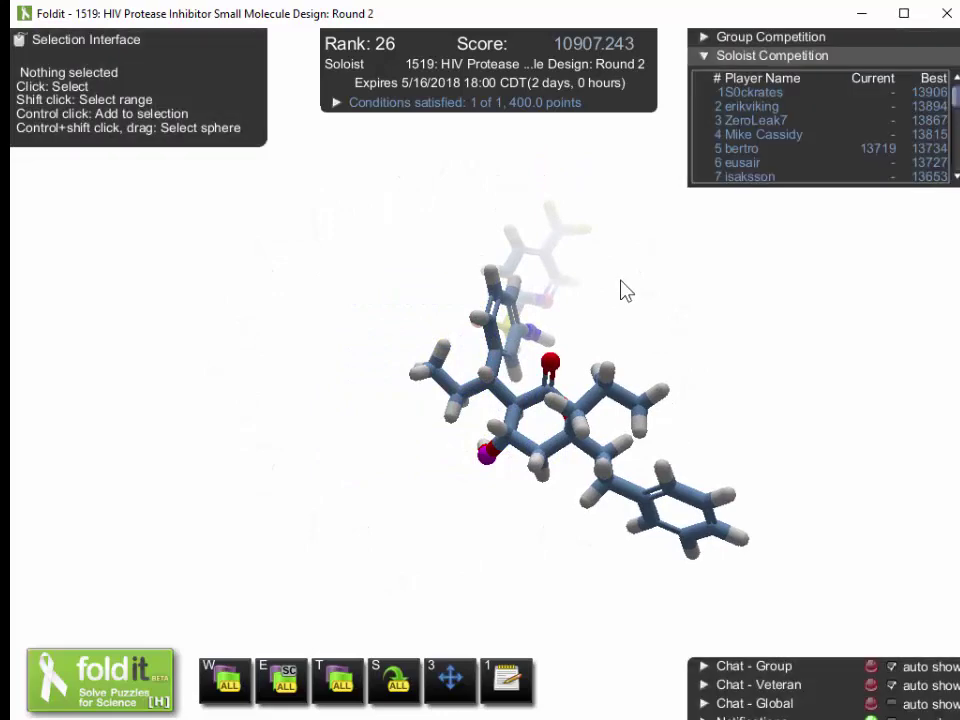
Adjust the far and near visibility limits and the depth fog around the ligand.
{"action": "left_click_drag", "start_coordinate": [634, 274], "coordinate": [633, 290], "text": "ctrl+shift"}
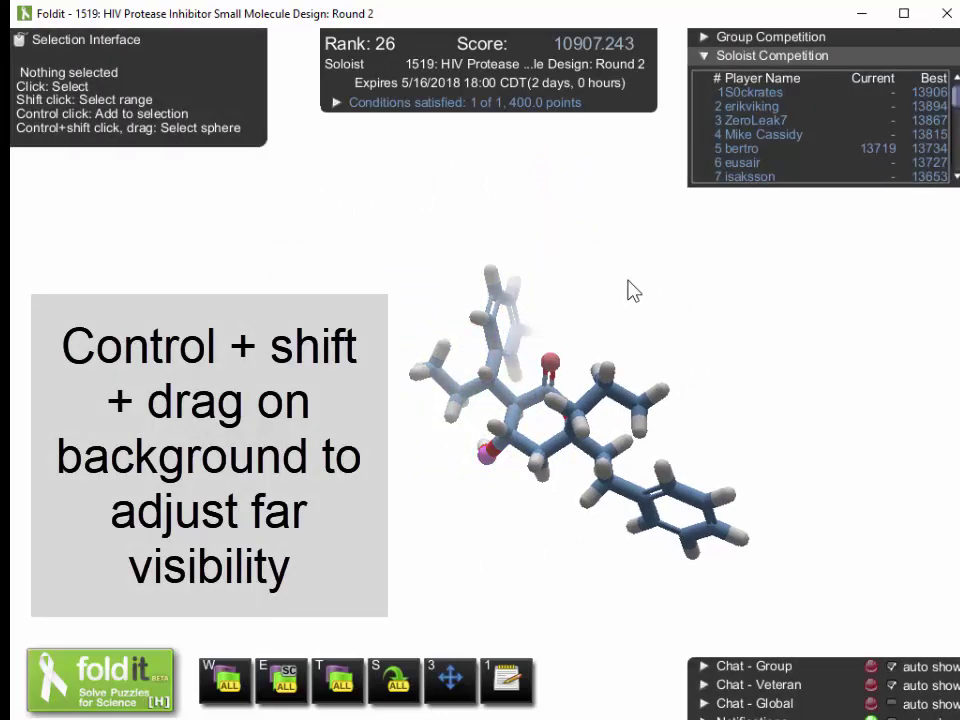
{"action": "left_click_drag", "start_coordinate": [628, 243], "coordinate": [647, 180], "text": "ctrl+shift"}
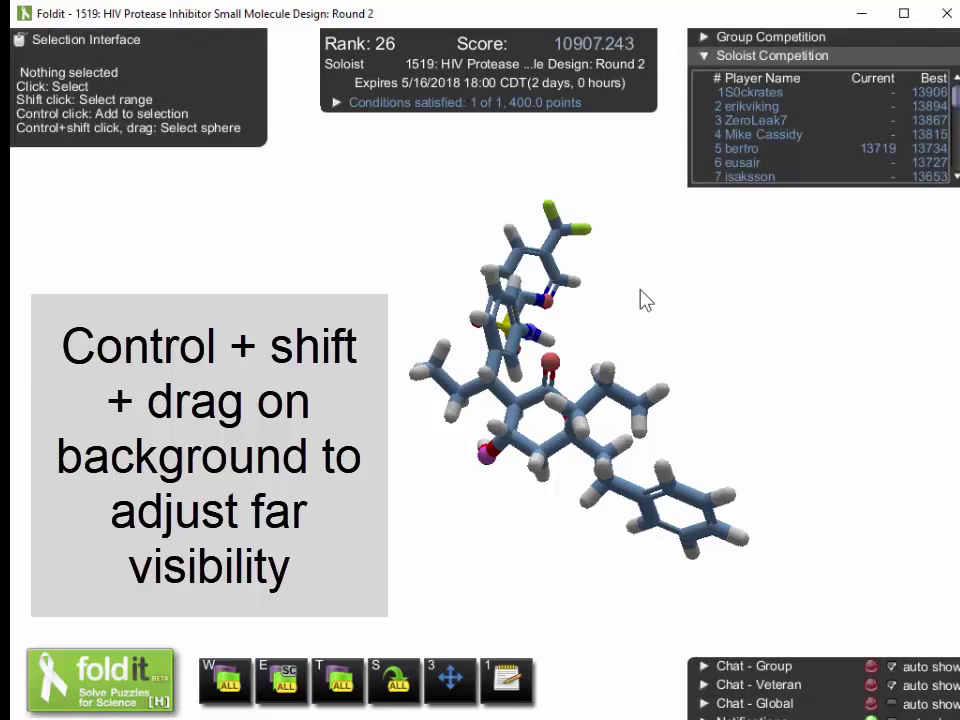
{"action": "left_click_drag", "start_coordinate": [671, 390], "coordinate": [675, 345], "text": "ctrl+alt"}
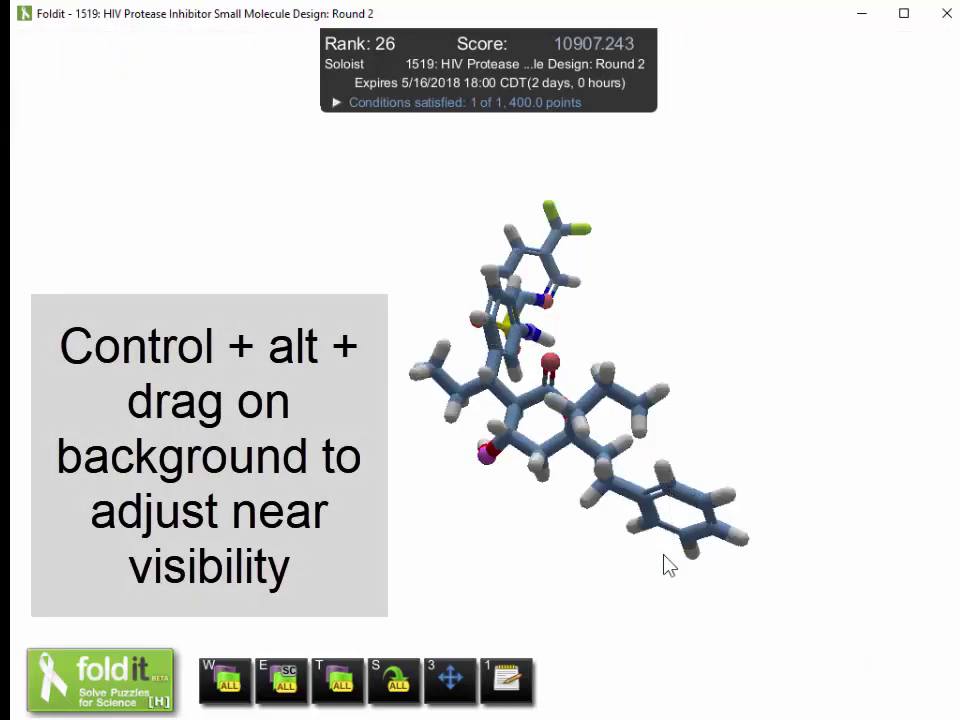
{"action": "left_click_drag", "start_coordinate": [680, 400], "coordinate": [691, 430], "text": "ctrl+alt"}
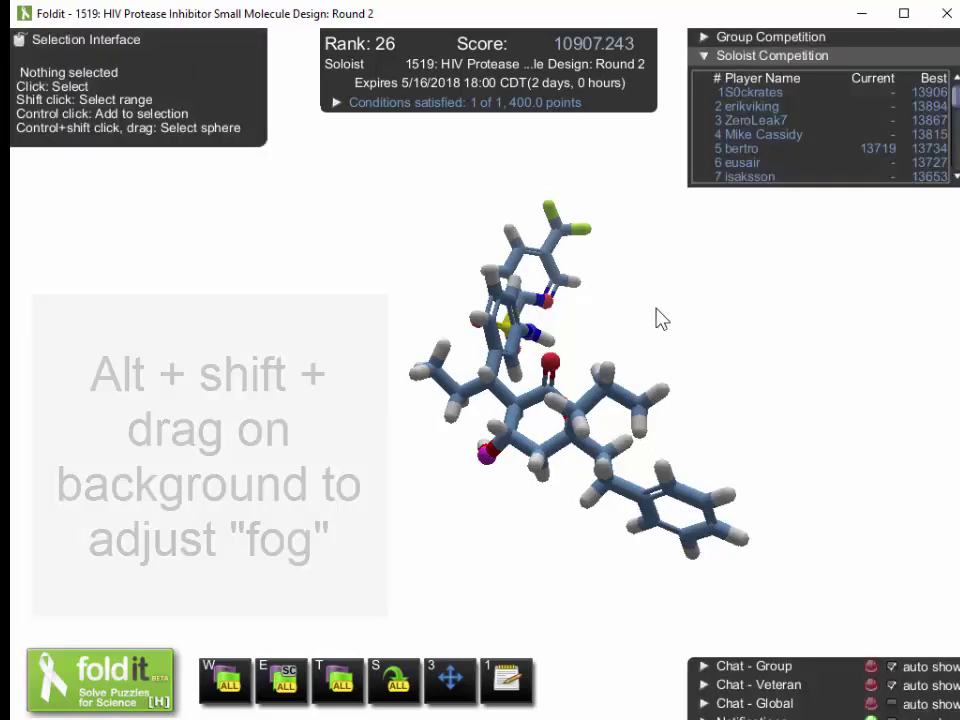
{"action": "left_click_drag", "start_coordinate": [660, 319], "coordinate": [653, 520], "text": "alt+shift"}
{"action": "left_click_drag", "start_coordinate": [672, 400], "coordinate": [677, 257], "text": "alt+shift"}
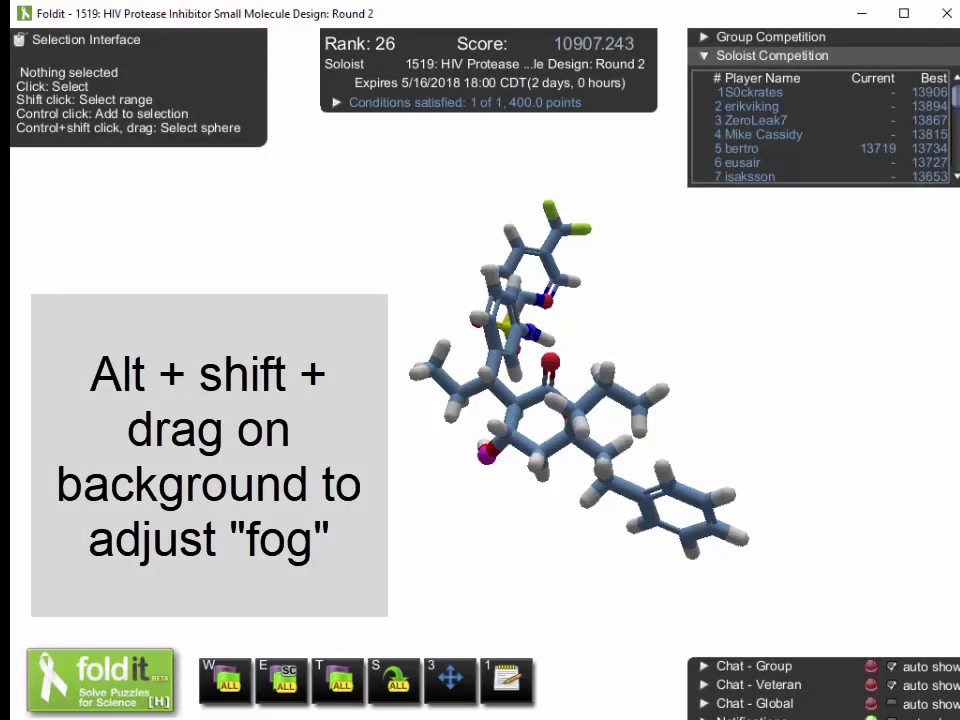
Examine the ligand's rings, oxygen atoms and sulfonamide group from several angles and distances.
{"action": "left_click_drag", "start_coordinate": [360, 360], "coordinate": [527, 300]}
{"action": "left_click_drag", "start_coordinate": [512, 197], "coordinate": [18, 180]}
{"action": "left_click_drag", "start_coordinate": [687, 595], "coordinate": [655, 62]}
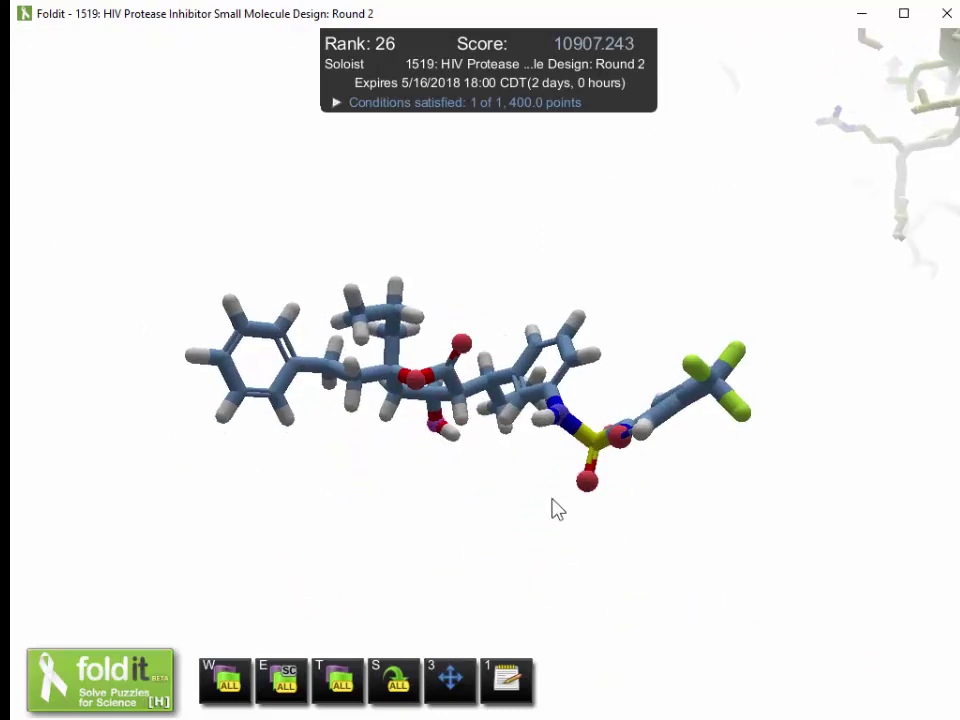
{"action": "left_click_drag", "start_coordinate": [553, 508], "coordinate": [478, 286]}
{"action": "middle_click_drag", "start_coordinate": [495, 275], "coordinate": [482, 414]}
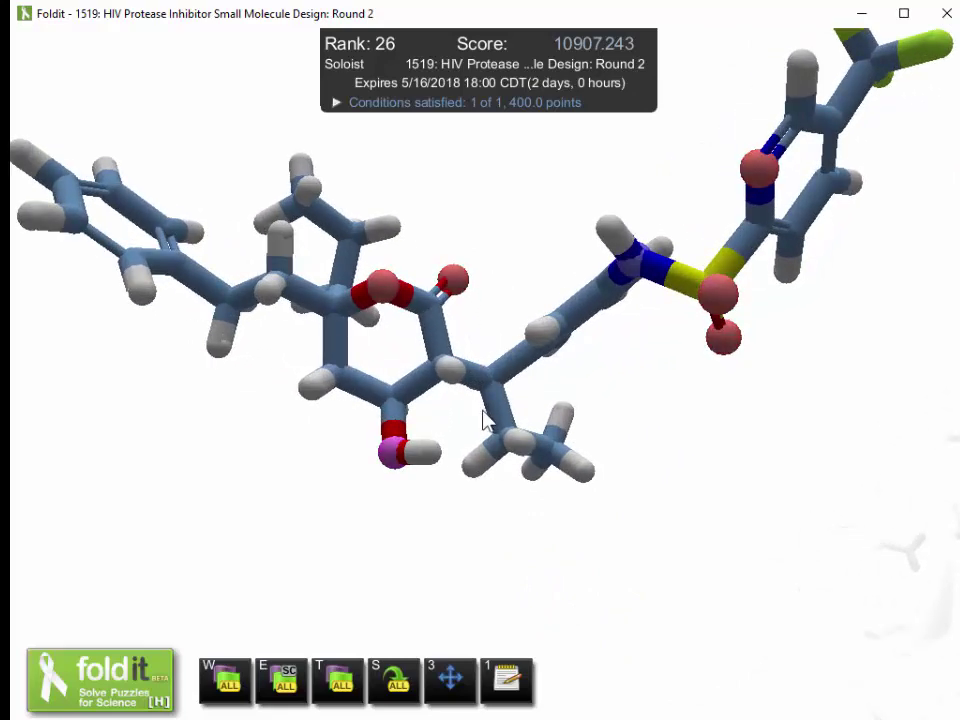
{"action": "right_click_drag", "start_coordinate": [647, 441], "coordinate": [663, 515]}
{"action": "middle_click_drag", "start_coordinate": [663, 510], "coordinate": [675, 456]}
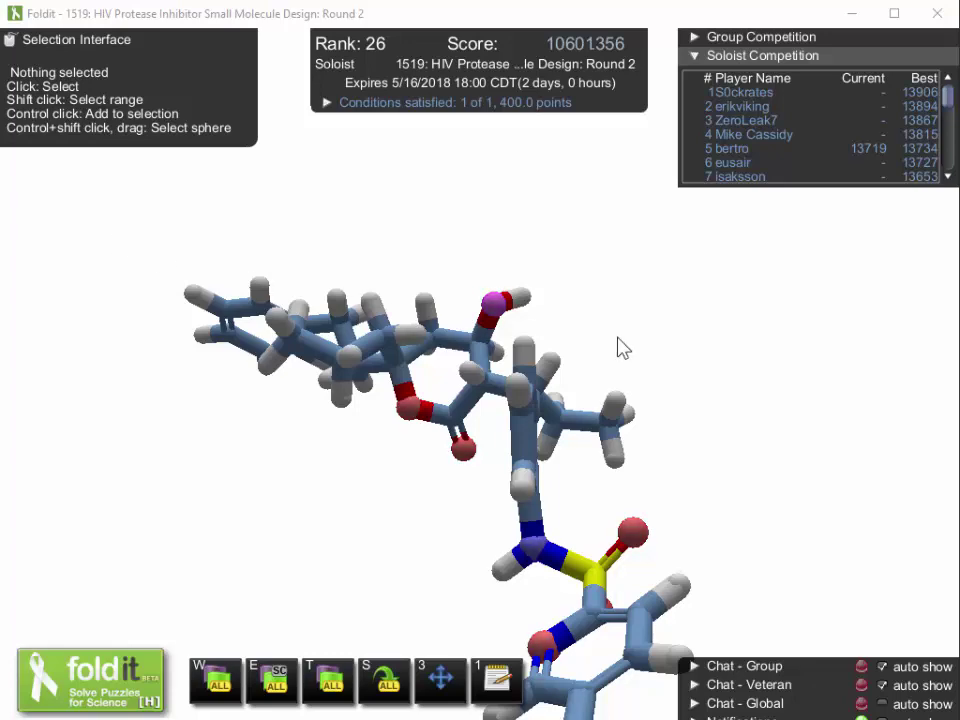
{"action": "mouse_move", "coordinate": [617, 346]}
{"action": "left_mouse_down"}
{"action": "mouse_move", "coordinate": [589, 364]}
{"action": "mouse_move", "coordinate": [330, 427]}
{"action": "mouse_move", "coordinate": [381, 391]}
{"action": "left_mouse_up"}
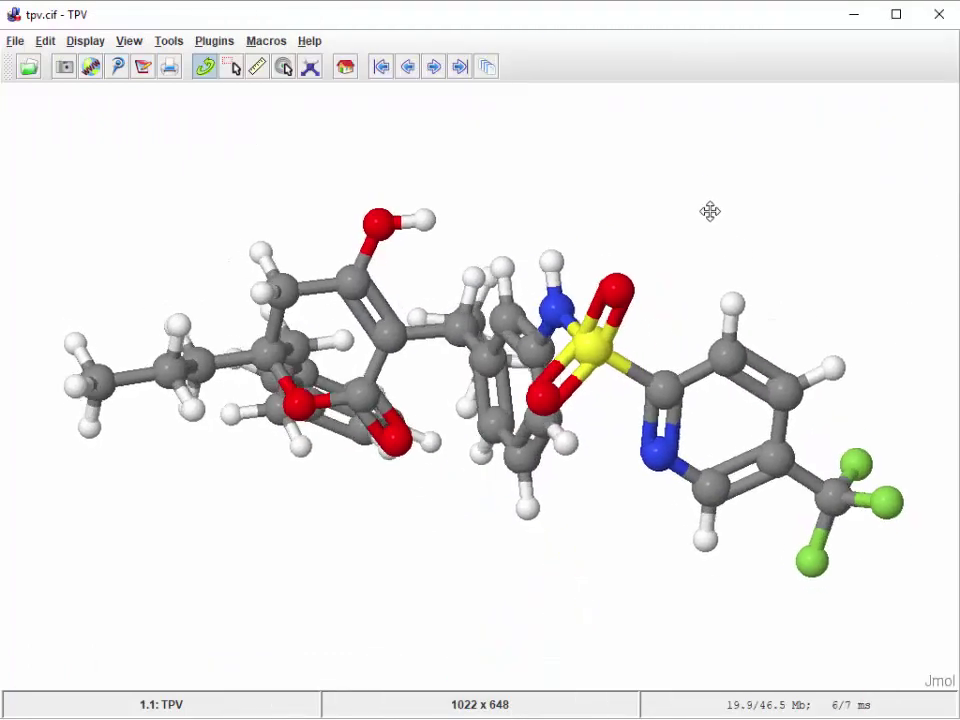
Switch to Jmol and inspect the ring double bond beside the hydroxyl group in the tpv.cif reference model.
{"action": "left_click_drag", "start_coordinate": [710, 211], "coordinate": [690, 215]}
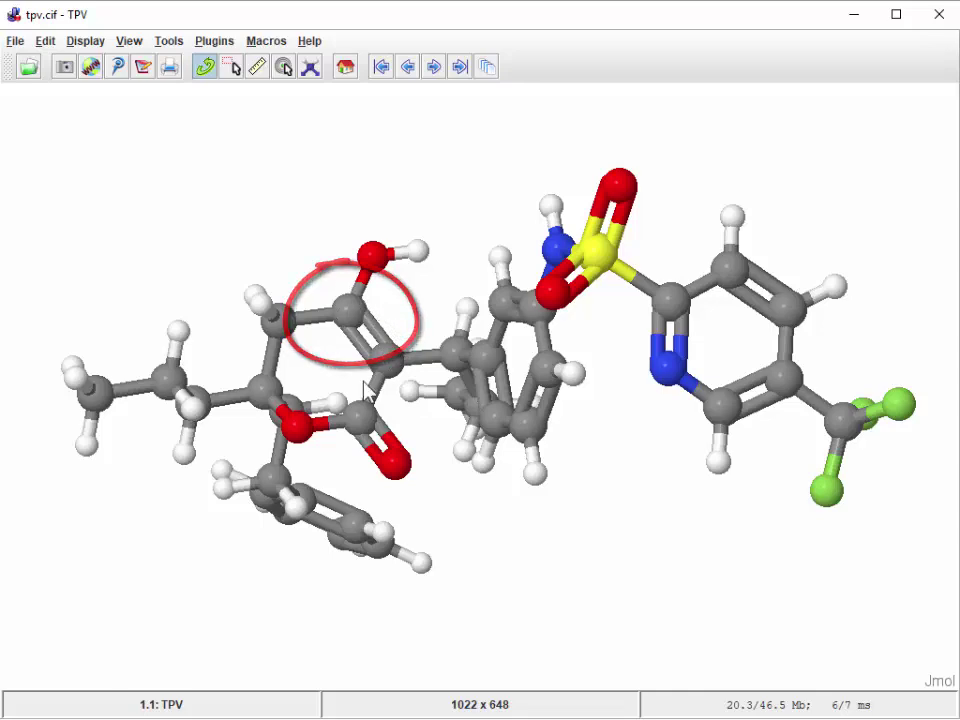
{"action": "mouse_move", "coordinate": [403, 292]}
{"action": "left_mouse_down"}
{"action": "mouse_move", "coordinate": [287, 349]}
{"action": "mouse_move", "coordinate": [168, 363]}
{"action": "mouse_move", "coordinate": [208, 364]}
{"action": "mouse_move", "coordinate": [319, 330]}
{"action": "mouse_move", "coordinate": [454, 313]}
{"action": "mouse_move", "coordinate": [413, 309]}
{"action": "left_mouse_up"}
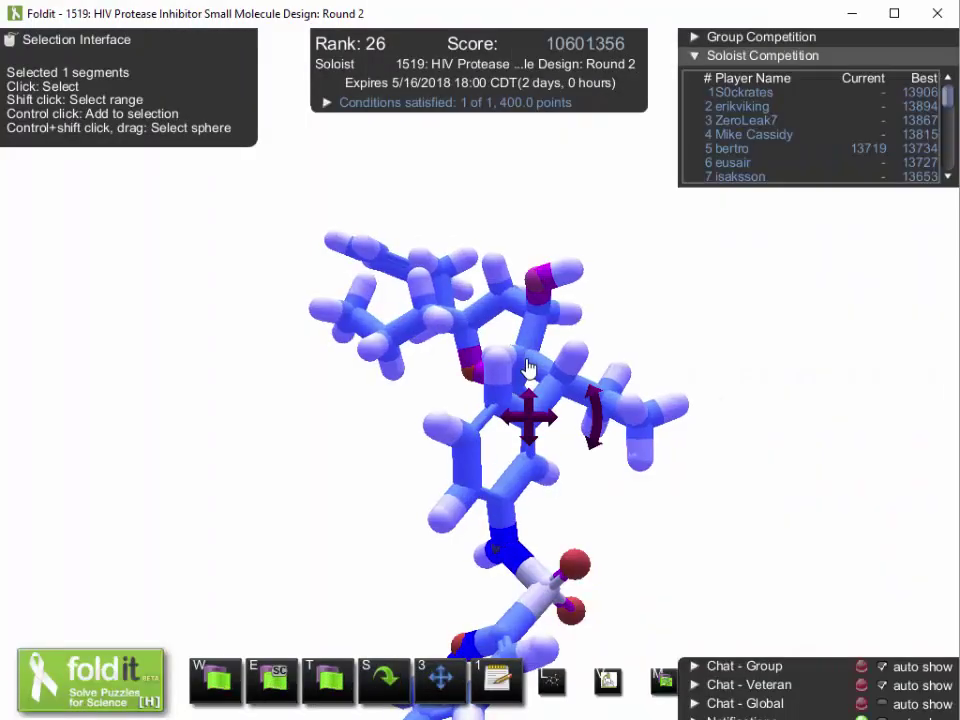
Back in Foldit, edit the ligand by making a double bond between the hydroxyl-bearing ring carbon and the adjacent carbon carrying the side group.
{"action": "left_click", "coordinate": [543, 681]}
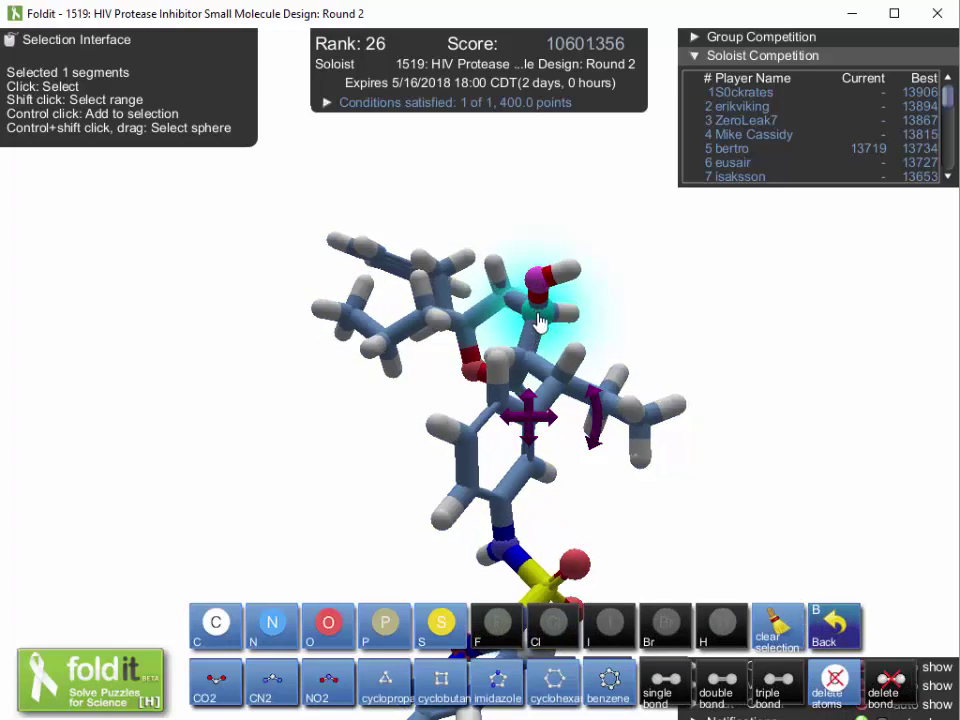
{"action": "left_click", "coordinate": [530, 371]}
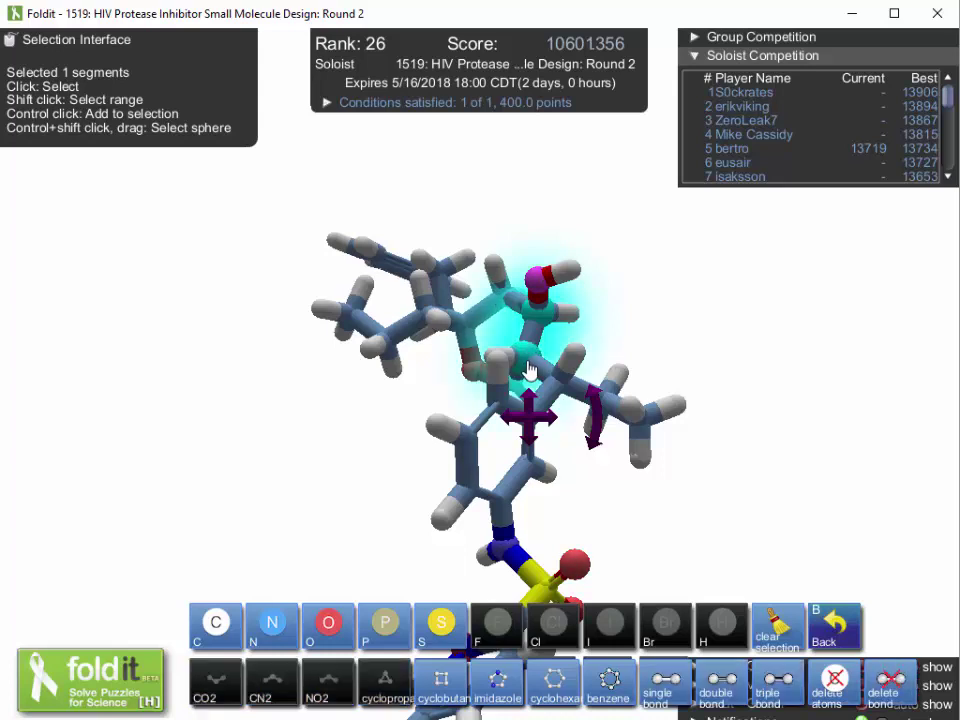
{"action": "left_click", "coordinate": [715, 695]}
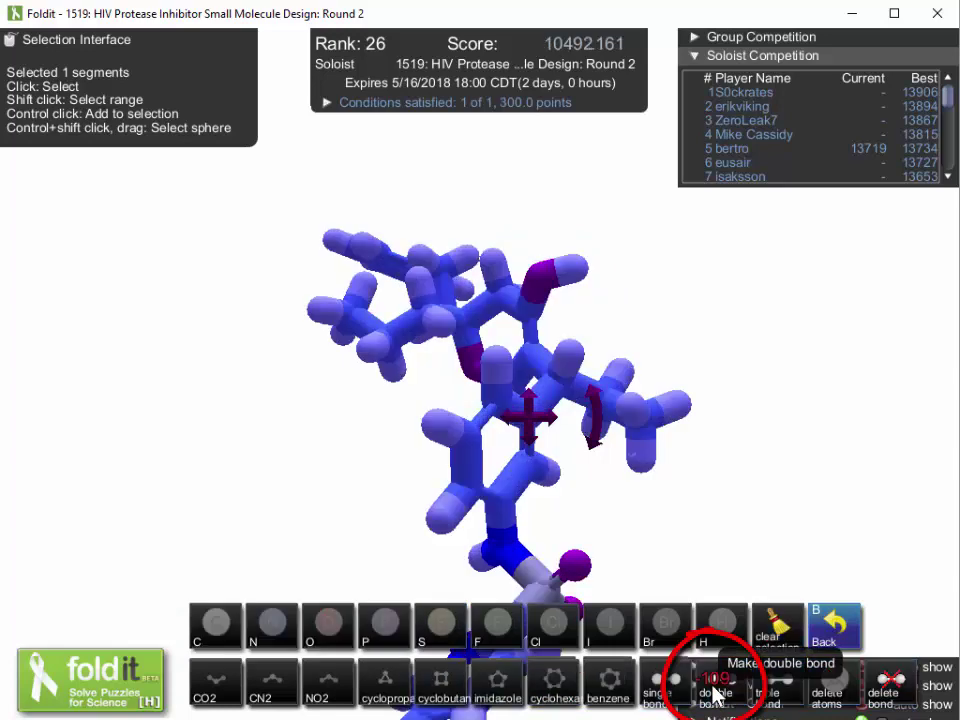
{"action": "left_click", "coordinate": [722, 498]}
{"action": "left_click", "coordinate": [722, 498]}
{"action": "left_click_drag", "start_coordinate": [722, 498], "coordinate": [910, 392]}
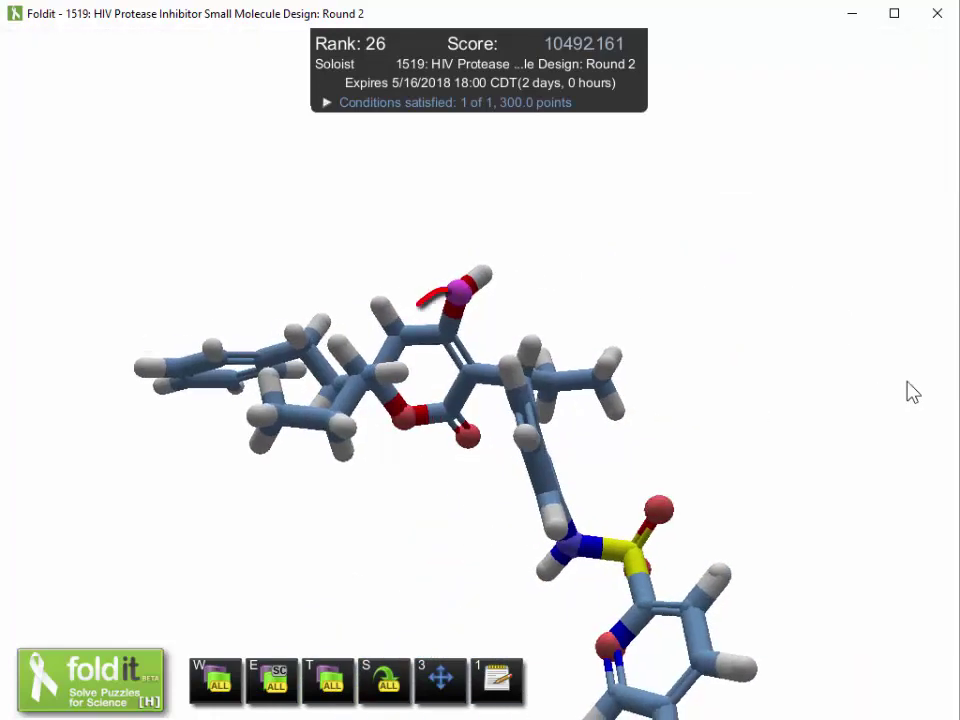
{"action": "left_click_drag", "start_coordinate": [352, 280], "coordinate": [405, 566]}
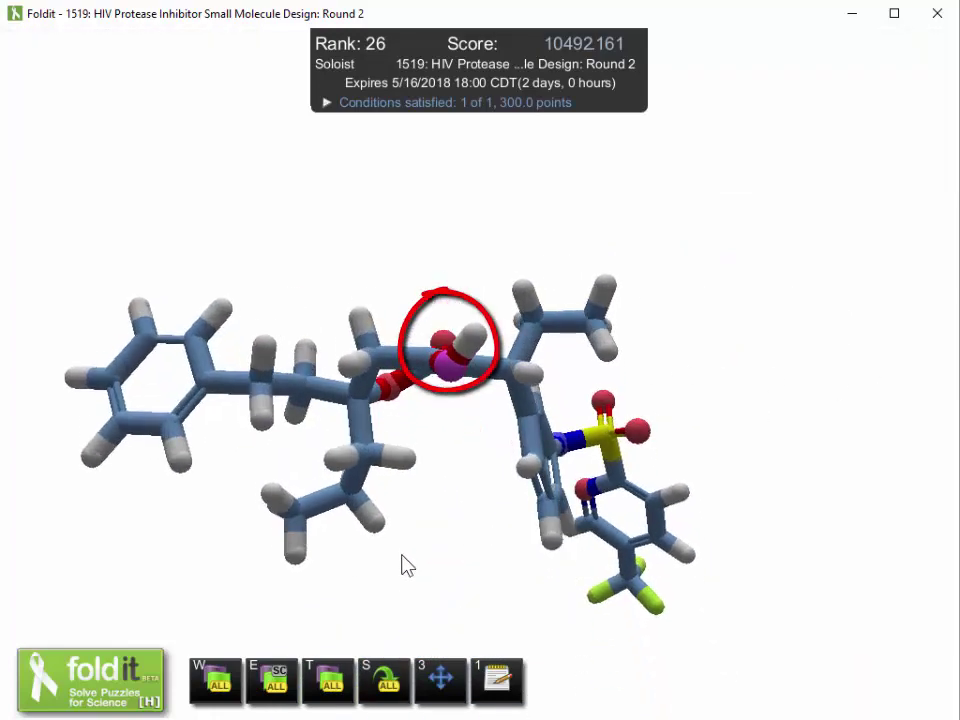
{"action": "mouse_move", "coordinate": [462, 338]}
{"action": "left_mouse_down"}
{"action": "mouse_move", "coordinate": [482, 585]}
{"action": "mouse_move", "coordinate": [463, 437]}
{"action": "mouse_move", "coordinate": [450, 94]}
{"action": "left_mouse_up"}
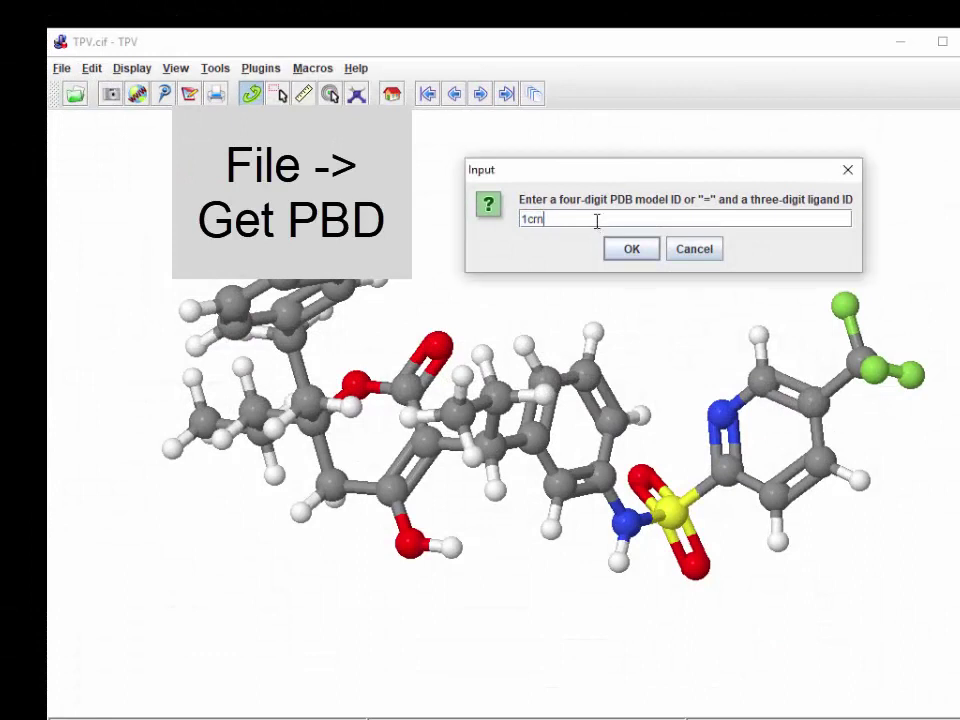
In Jmol, load ligand O17 from the PDB by entering "=o17", and inspect its structure from several sides.
{"action": "key", "text": "BackSpace"}
{"action": "type", "text": "=o"}
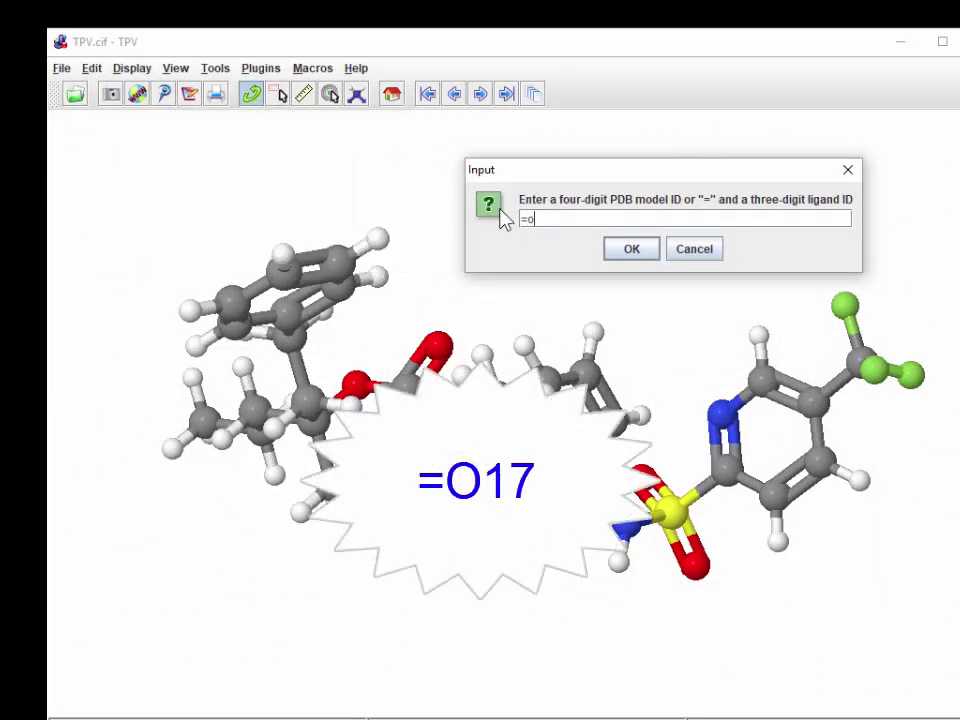
{"action": "type", "text": "17"}
{"action": "left_click", "coordinate": [627, 250]}
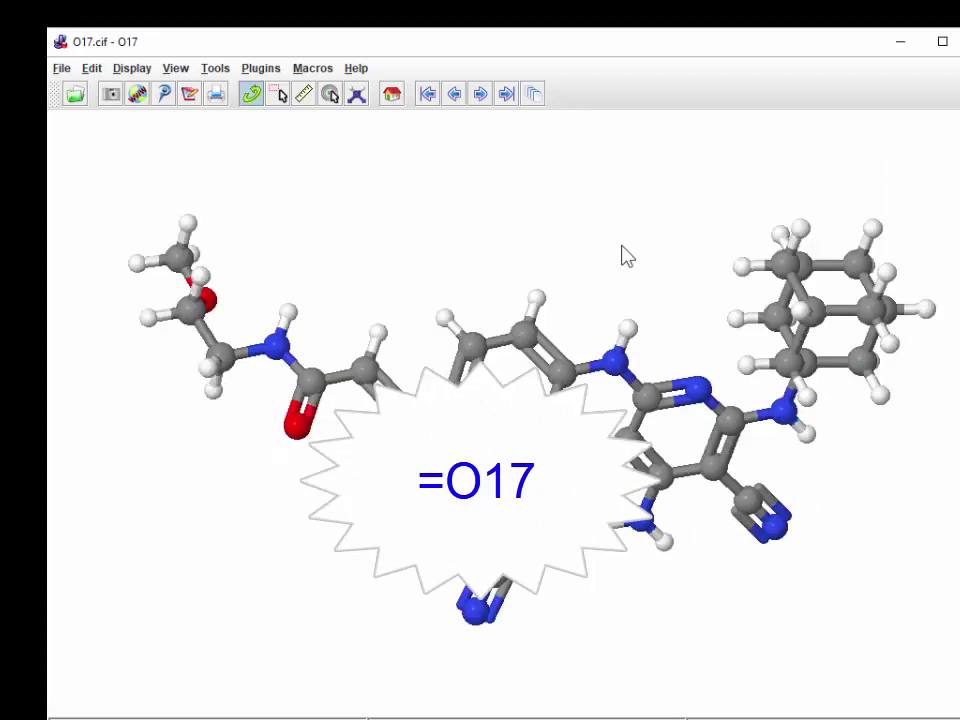
{"action": "left_click_drag", "start_coordinate": [613, 266], "coordinate": [450, 652]}
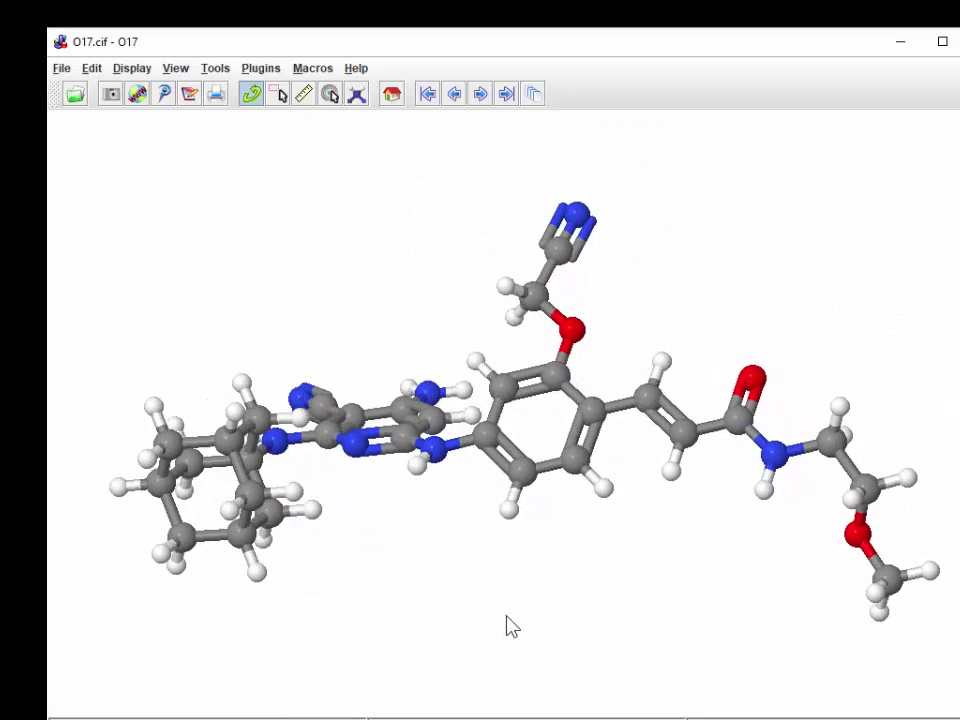
{"action": "mouse_move", "coordinate": [507, 626]}
{"action": "left_mouse_down"}
{"action": "mouse_move", "coordinate": [452, 613]}
{"action": "mouse_move", "coordinate": [437, 527]}
{"action": "mouse_move", "coordinate": [504, 296]}
{"action": "left_mouse_up"}
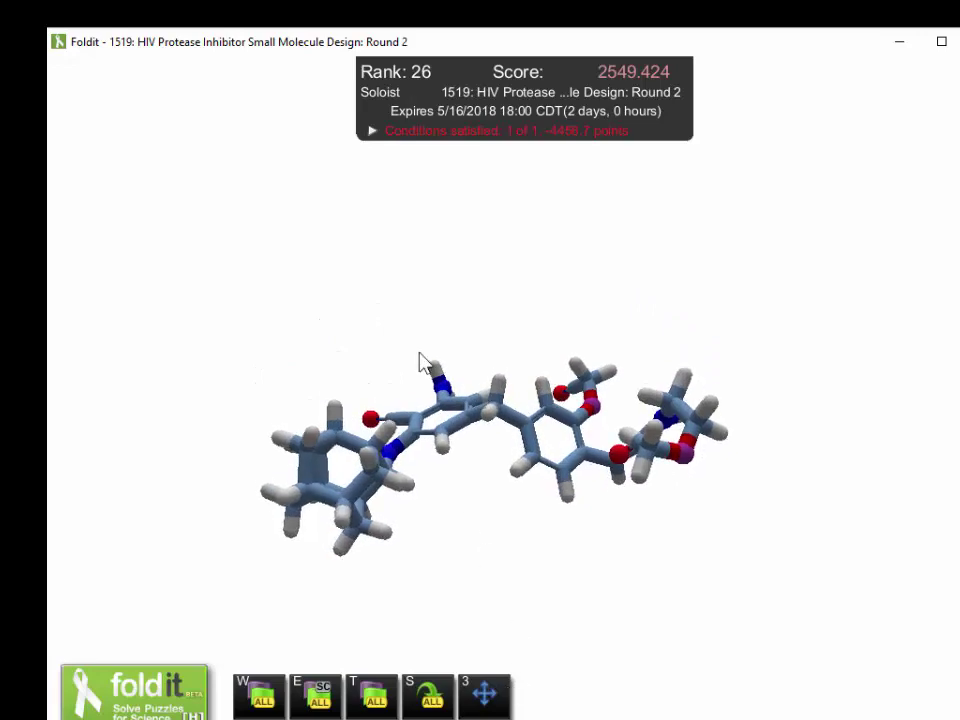
In Foldit, select several carbon atoms in the ligand's bulky cage-like ring group and delete them.
{"action": "left_click_drag", "start_coordinate": [422, 364], "coordinate": [364, 435]}
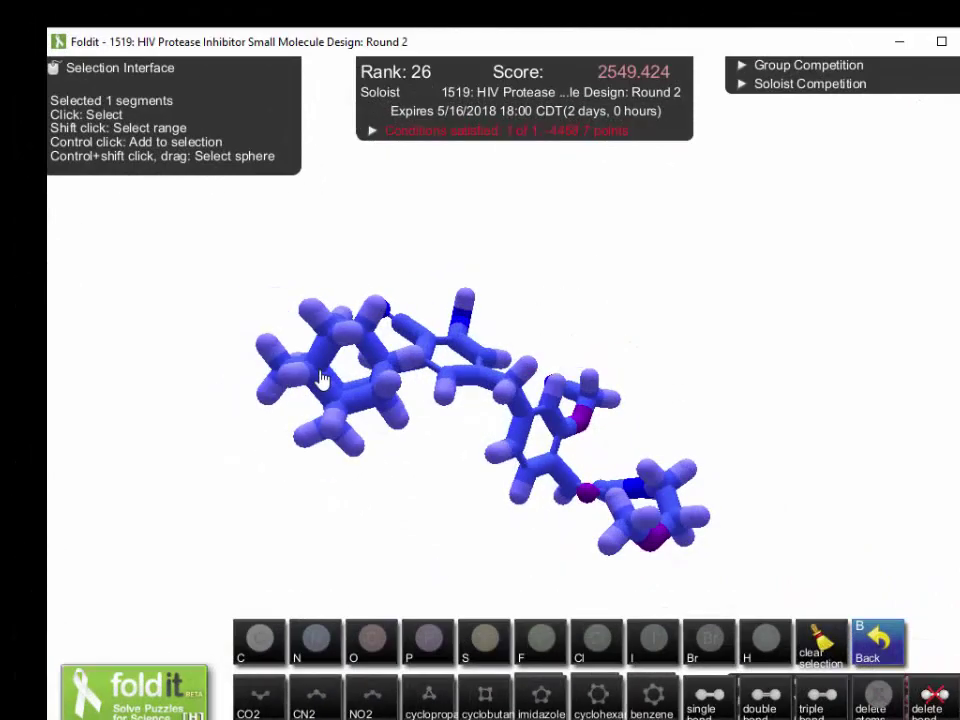
{"action": "left_click", "coordinate": [316, 382]}
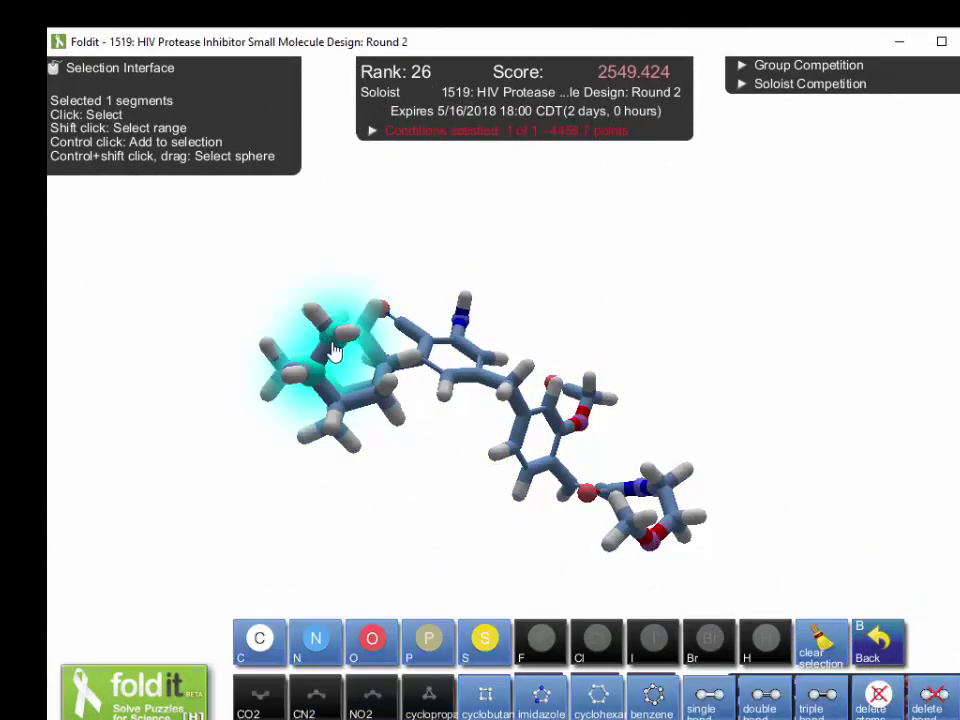
{"action": "left_click_drag", "start_coordinate": [510, 266], "coordinate": [480, 338]}
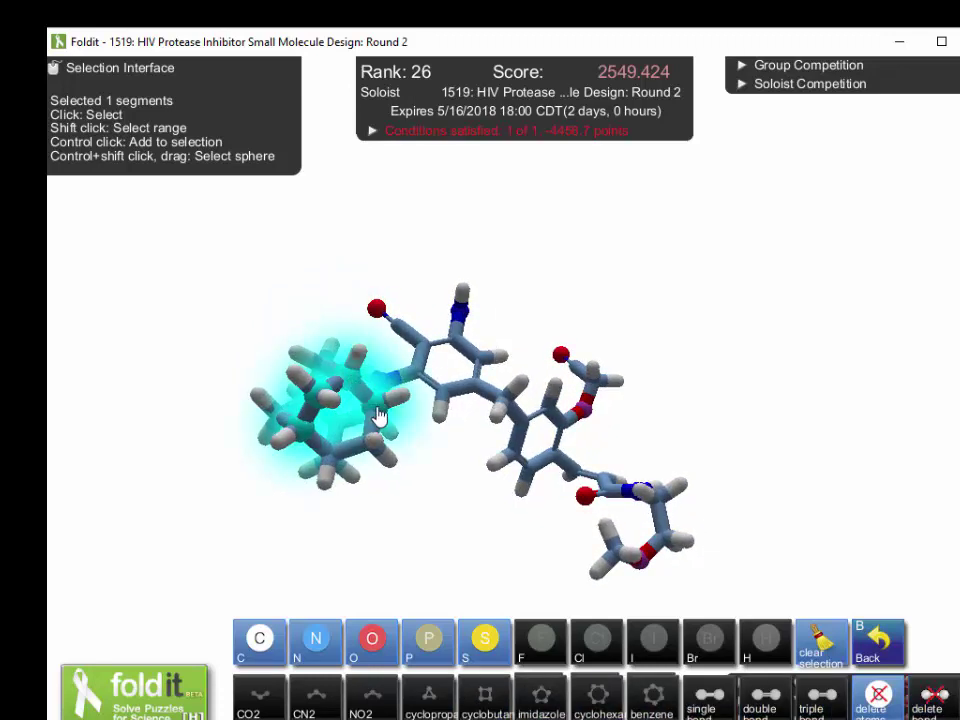
{"action": "left_click_drag", "start_coordinate": [360, 474], "coordinate": [422, 456]}
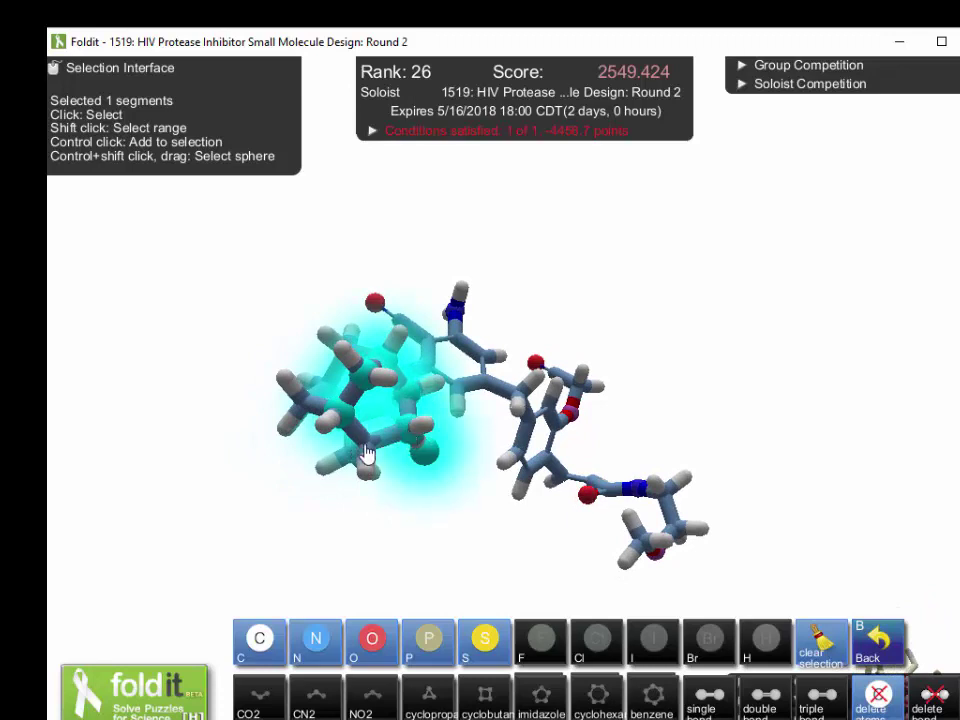
{"action": "left_click", "coordinate": [873, 706]}
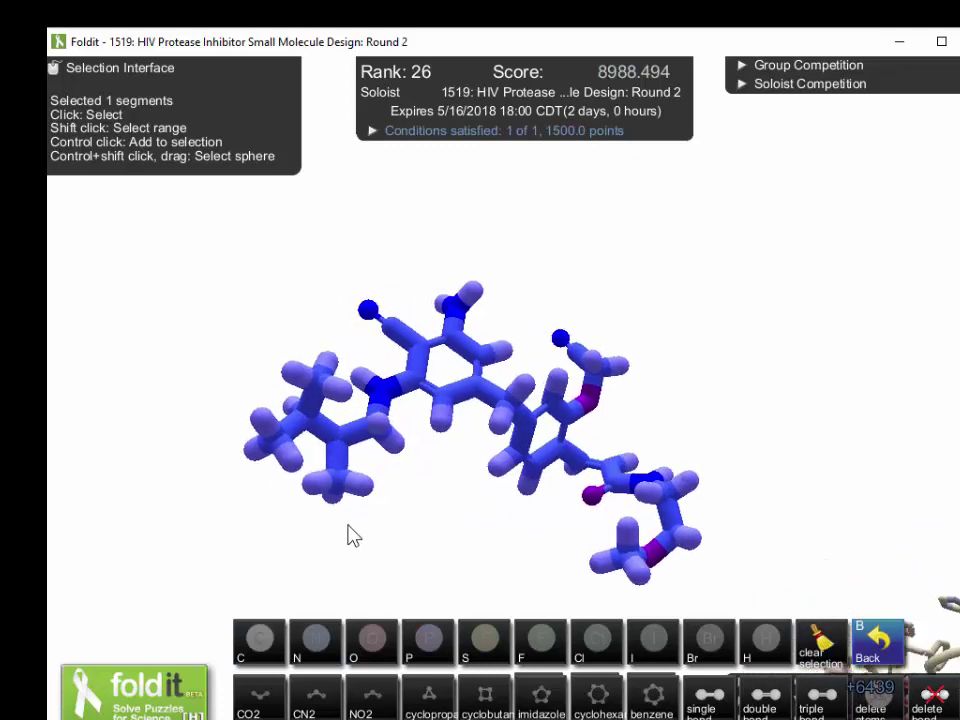
Delete the carbons of the remaining branched chain attached to the amine nitrogen beside the nitrile-bearing ring.
{"action": "left_click", "coordinate": [310, 408]}
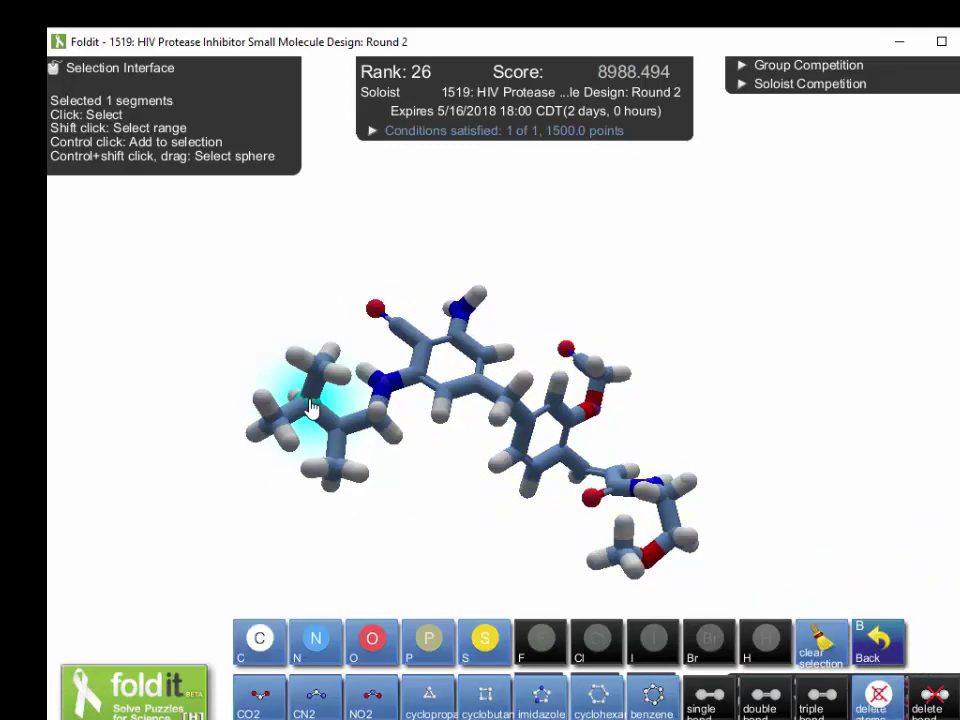
{"action": "left_click", "coordinate": [371, 430]}
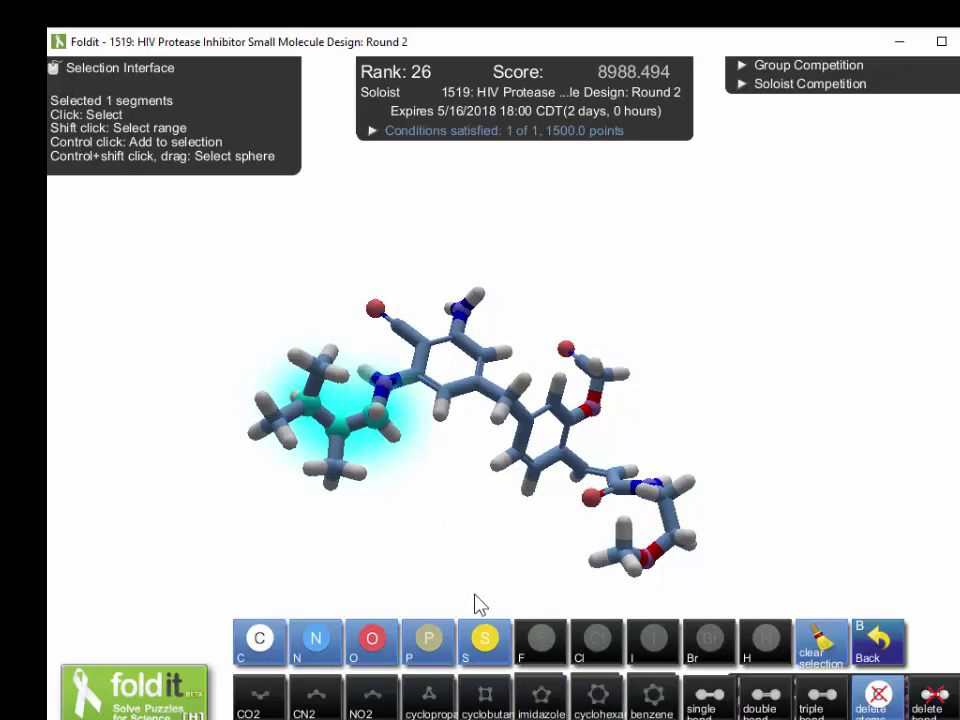
{"action": "left_click", "coordinate": [877, 703]}
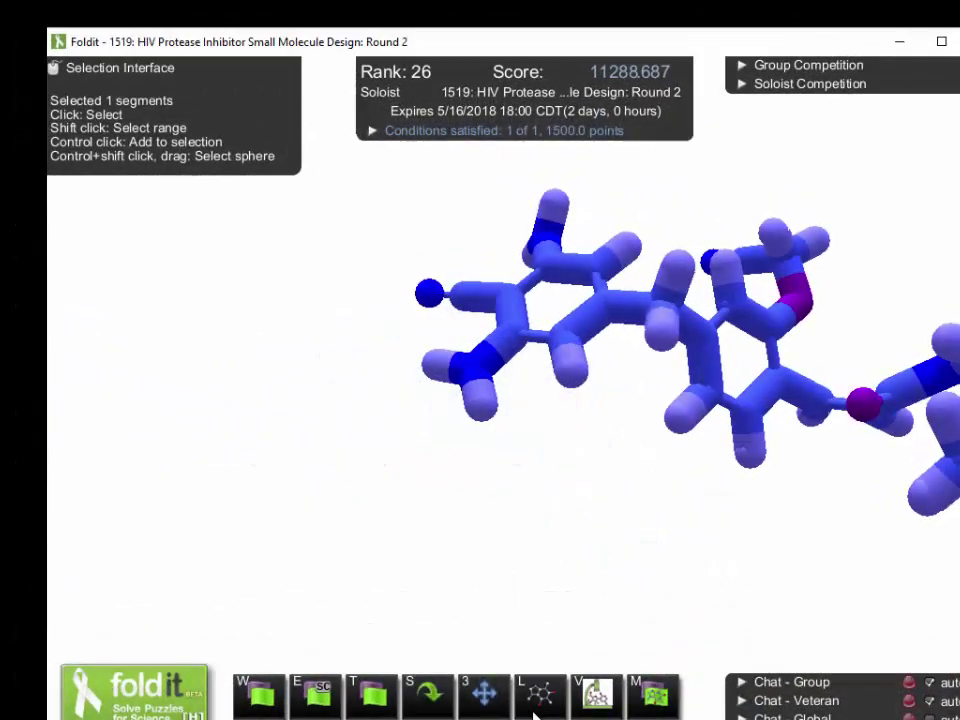
Attach a cyclohexane ring to the amine nitrogen in place of one of its hydrogens.
{"action": "left_click", "coordinate": [536, 708]}
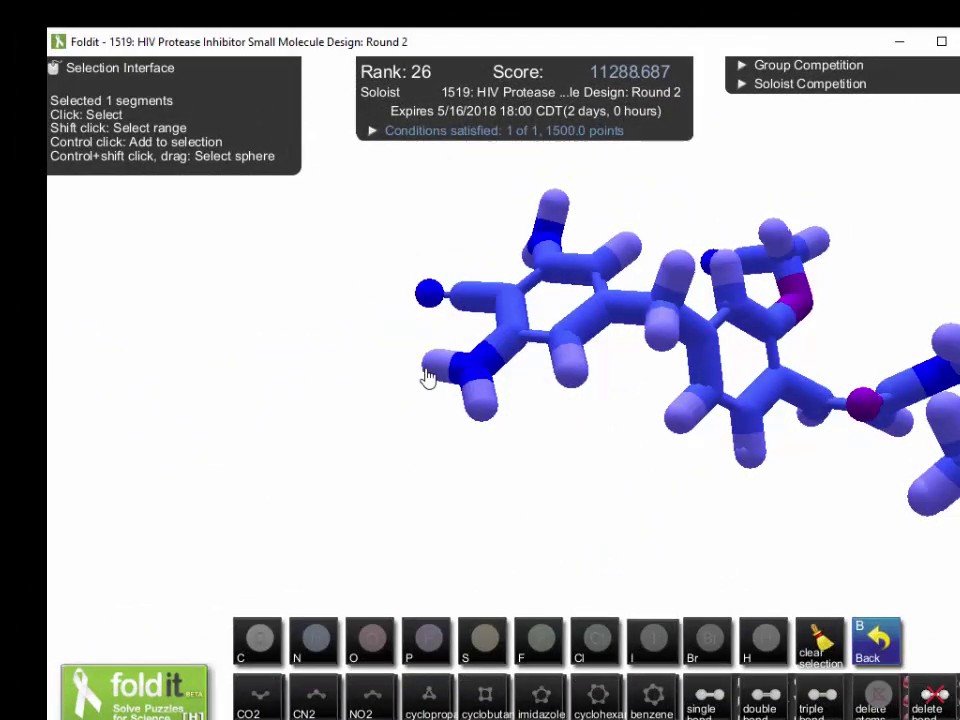
{"action": "left_click", "coordinate": [425, 371]}
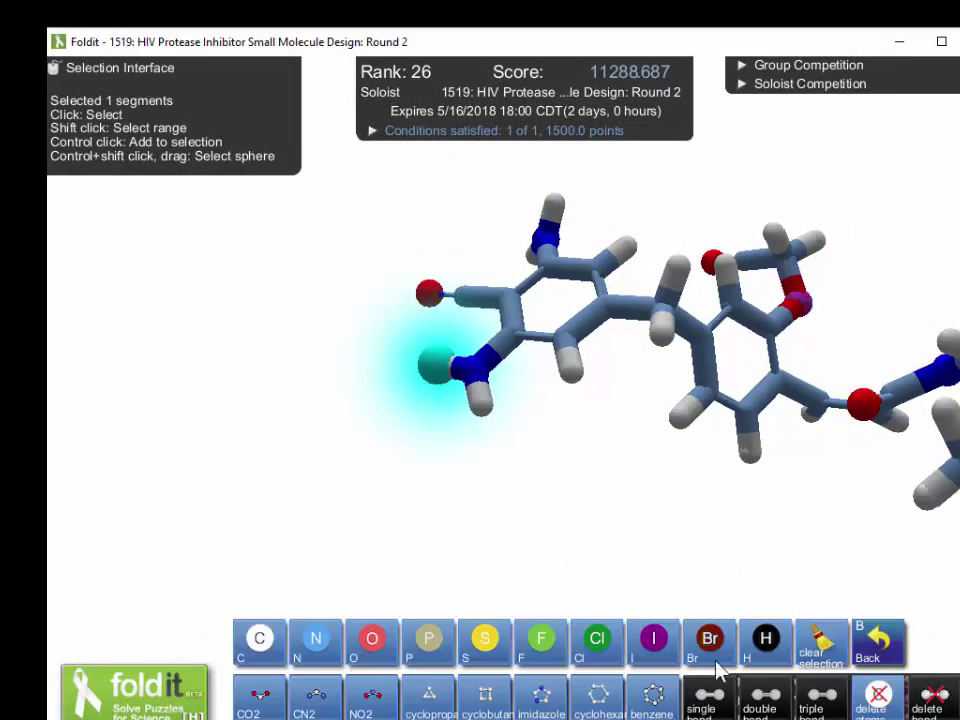
{"action": "left_click", "coordinate": [619, 700]}
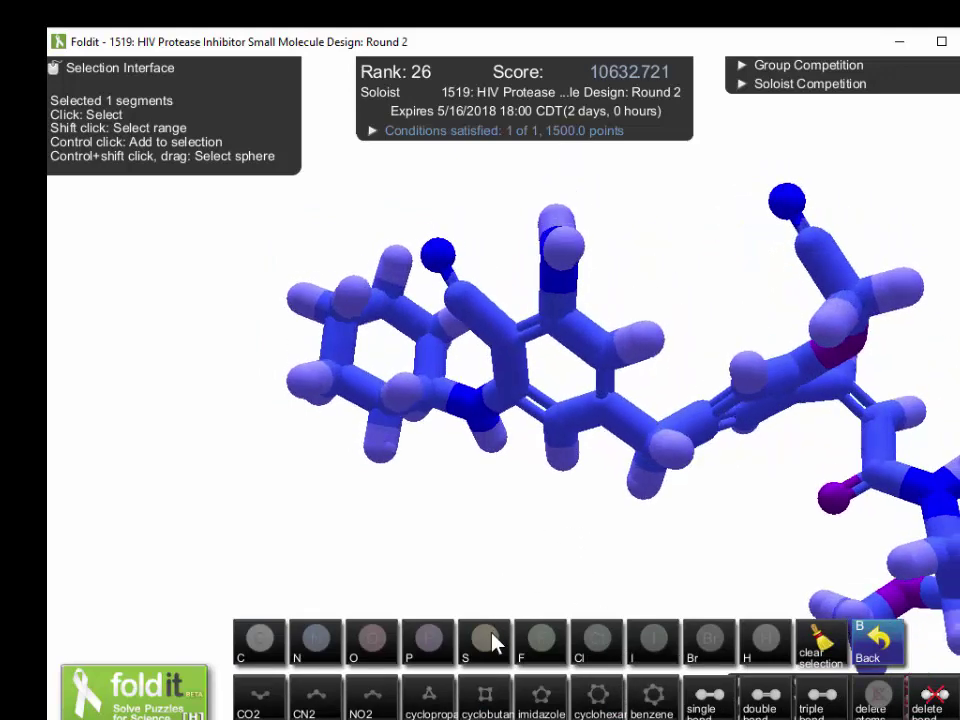
Try to build the cage by attaching a second cyclohexane ring to the first and joining the two rings with a single bond.
{"action": "left_click", "coordinate": [360, 302]}
{"action": "left_click", "coordinate": [591, 708]}
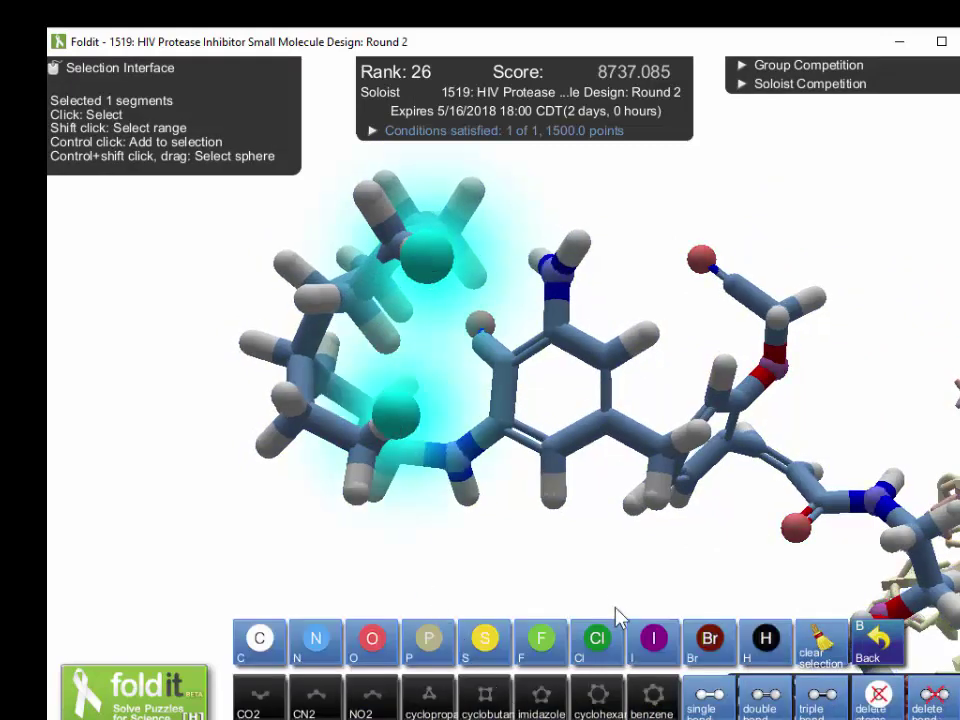
{"action": "left_click", "coordinate": [706, 698]}
{"action": "left_click_drag", "start_coordinate": [606, 576], "coordinate": [745, 465]}
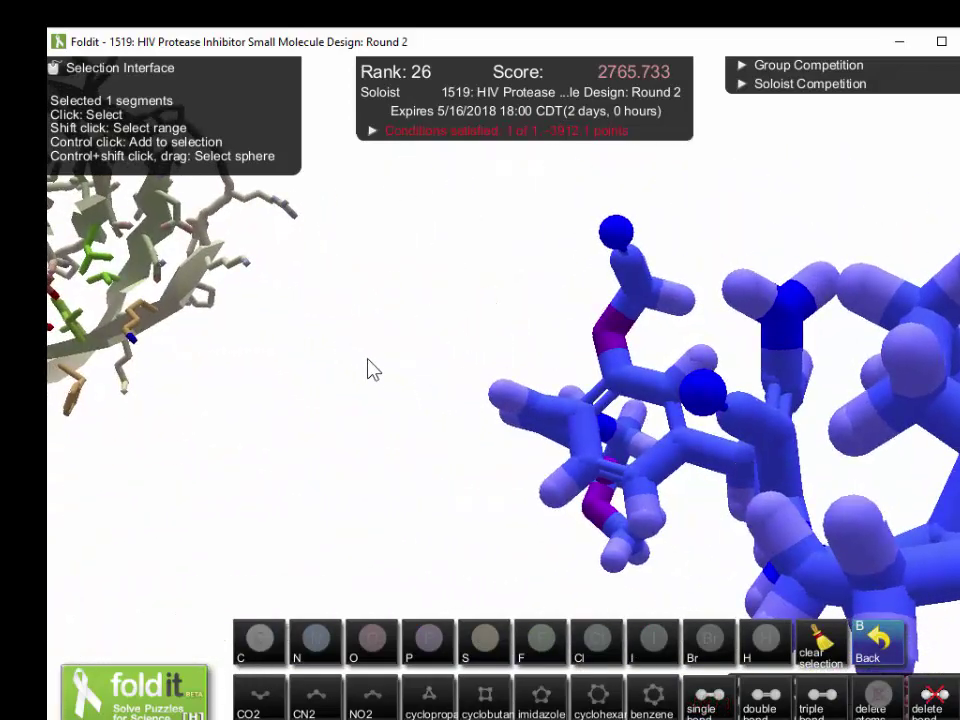
{"action": "left_click_drag", "start_coordinate": [370, 368], "coordinate": [347, 464]}
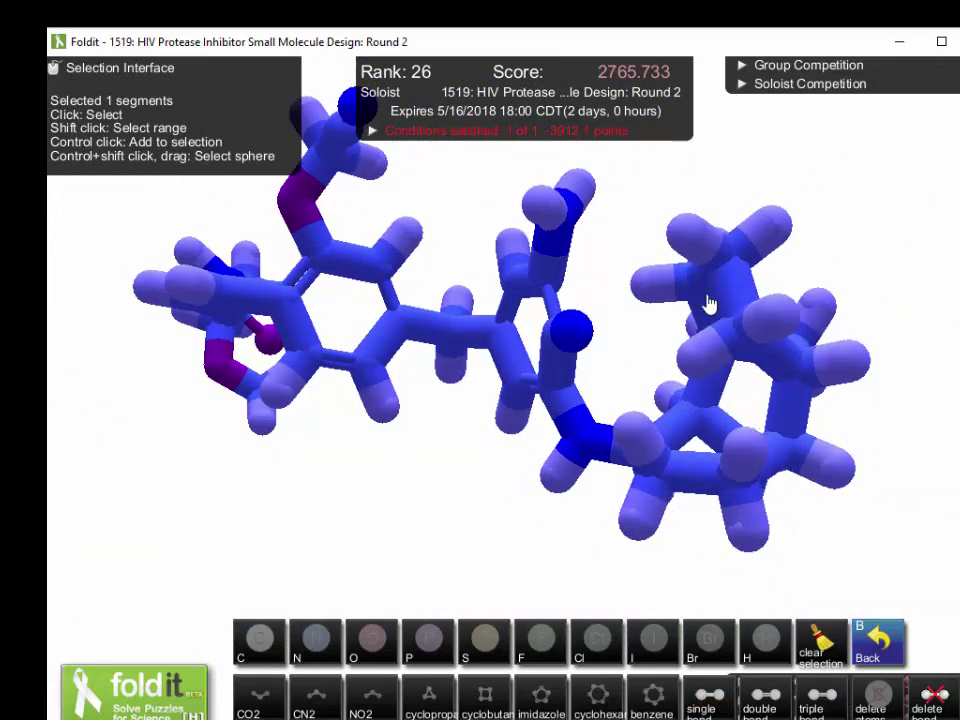
Try to link the two cyclohexane rings with another single bond near the amine nitrogen.
{"action": "left_click", "coordinate": [682, 262]}
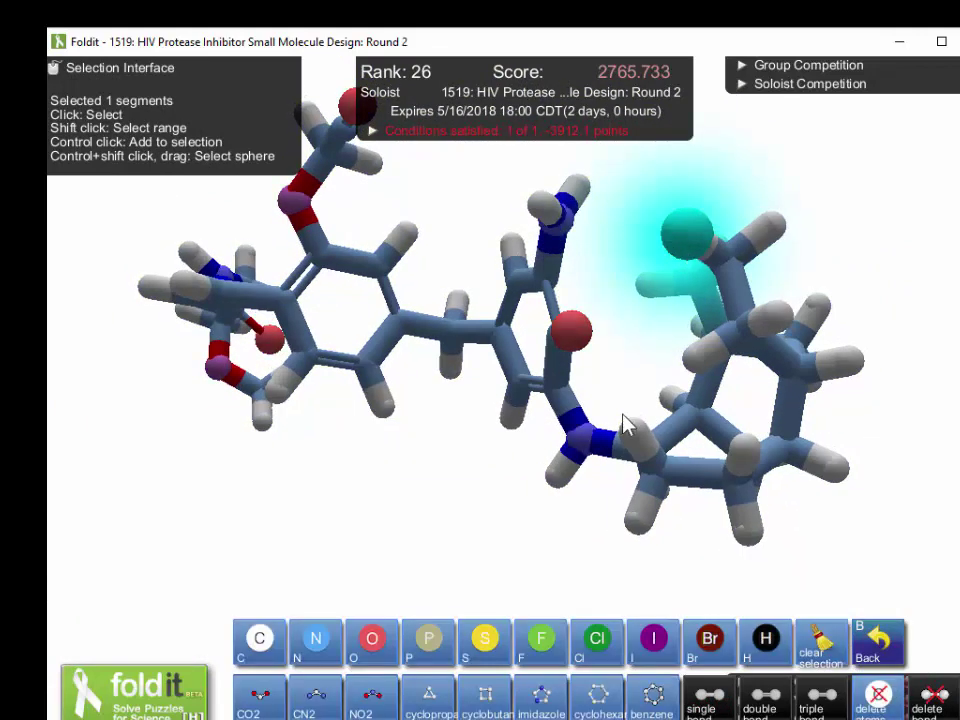
{"action": "left_click", "coordinate": [637, 451], "text": "ctrl"}
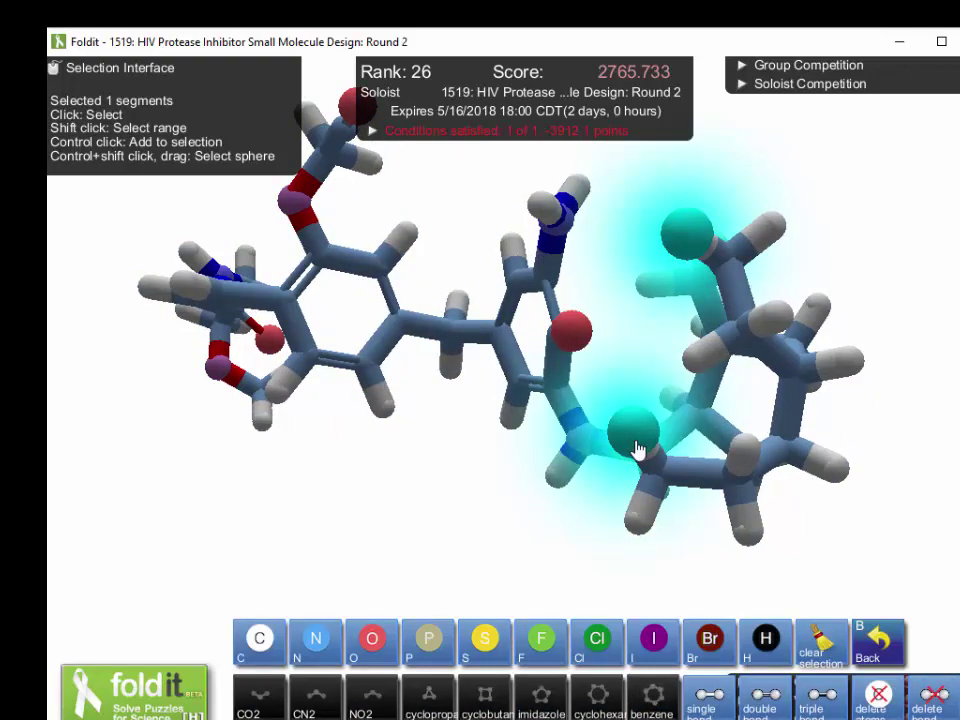
{"action": "left_click", "coordinate": [727, 706]}
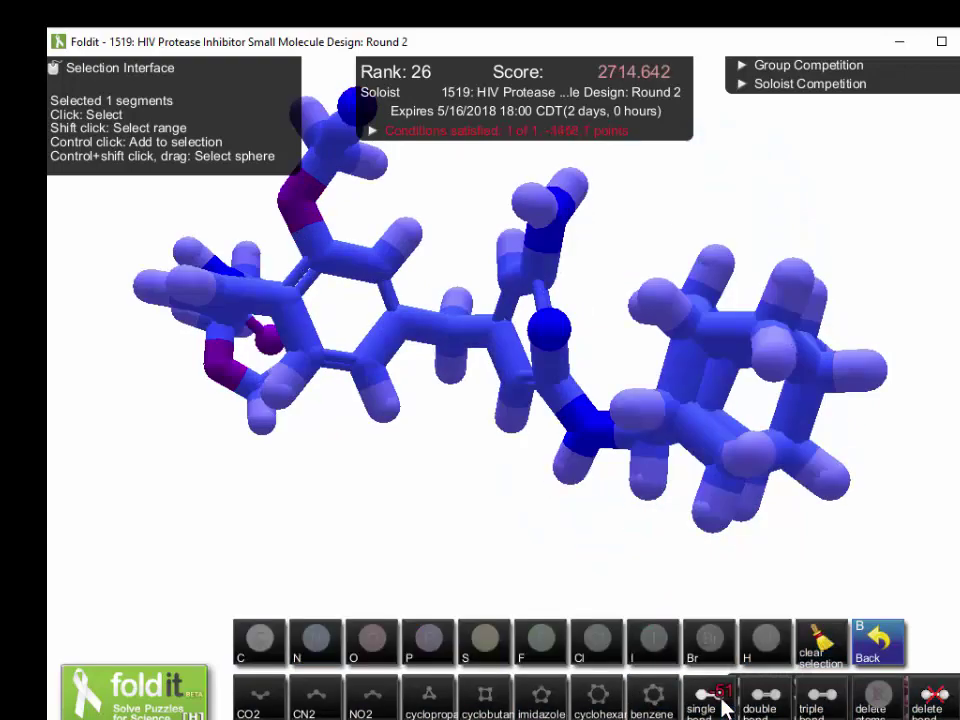
{"action": "left_click_drag", "start_coordinate": [754, 602], "coordinate": [555, 461]}
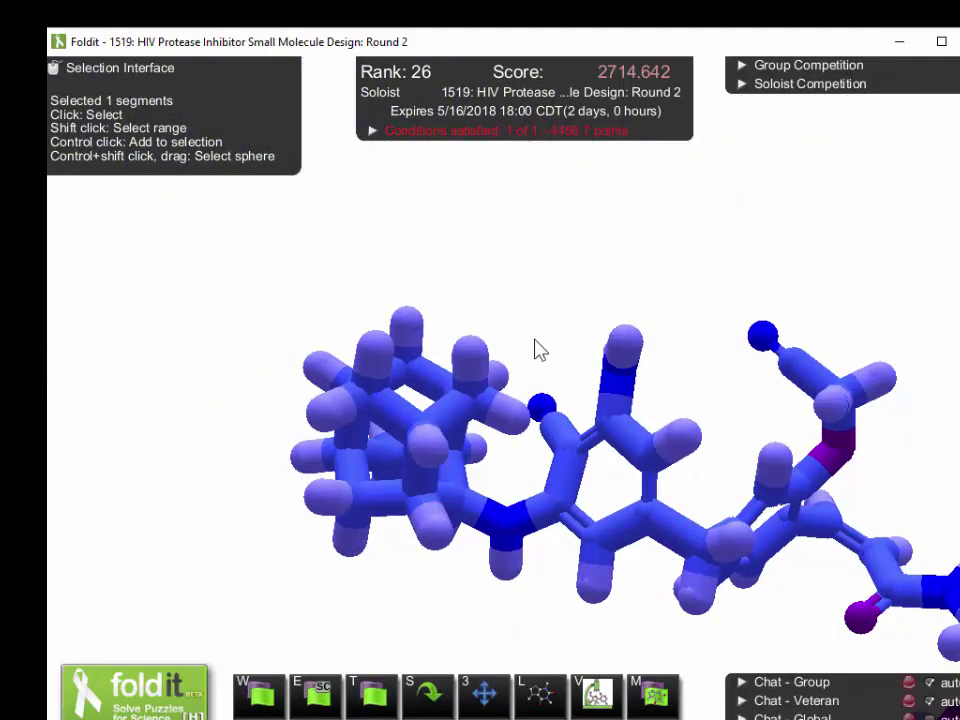
Examine the cage-like ring group of the O17 model in Jmol, and return to Foldit to undo the second cyclohexane ring.
{"action": "left_click", "coordinate": [535, 348]}
{"action": "left_click_drag", "start_coordinate": [536, 349], "coordinate": [474, 586]}
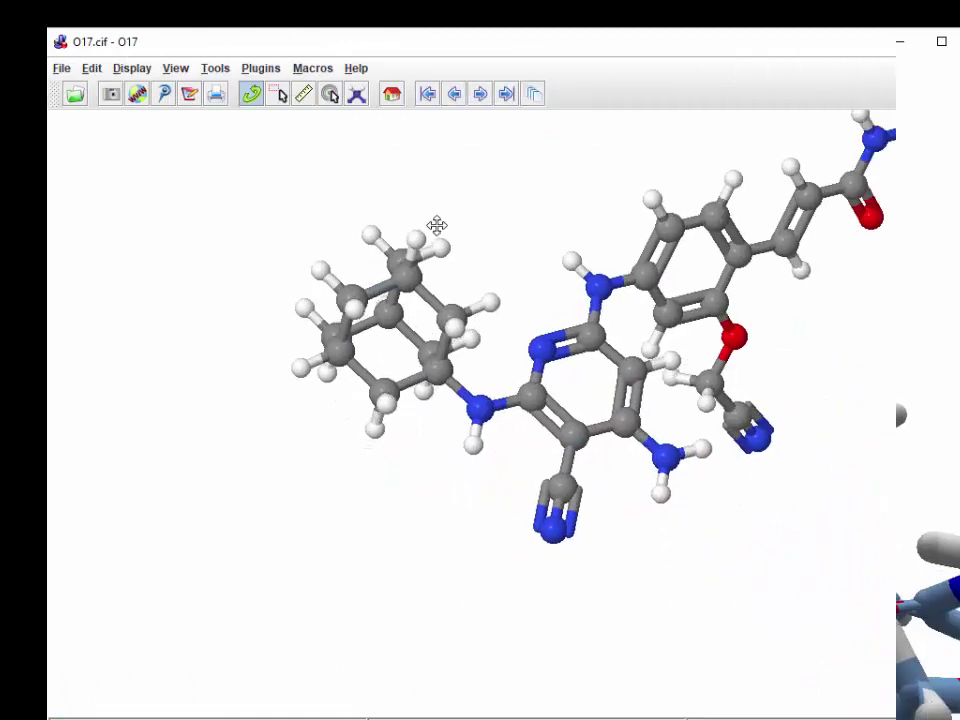
{"action": "left_click_drag", "start_coordinate": [437, 226], "coordinate": [420, 330]}
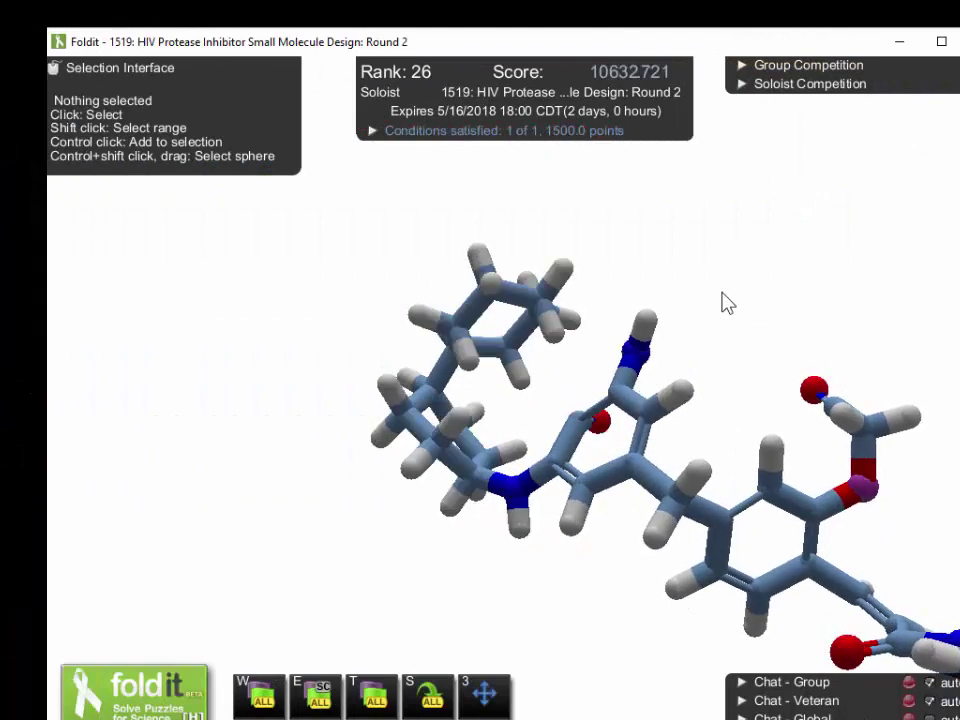
{"action": "left_click_drag", "start_coordinate": [636, 280], "coordinate": [741, 280]}
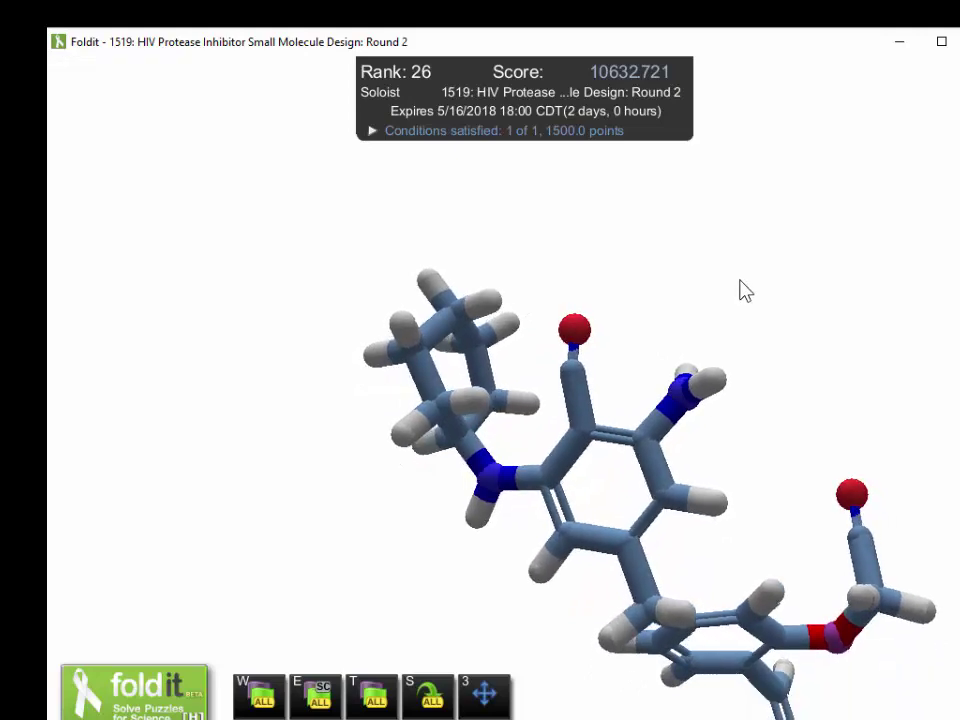
Replace three same-side hydrogens on alternate carbons of the cyclohexane ring with carbons, and extend one of these branches by another carbon.
{"action": "left_click", "coordinate": [500, 309]}
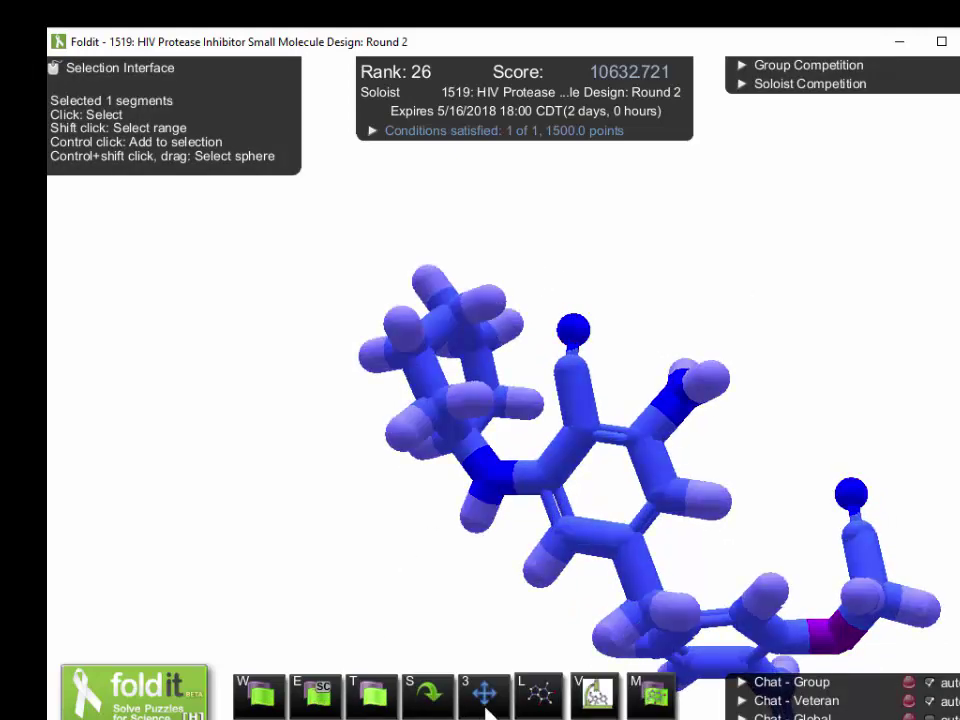
{"action": "left_click", "coordinate": [532, 710]}
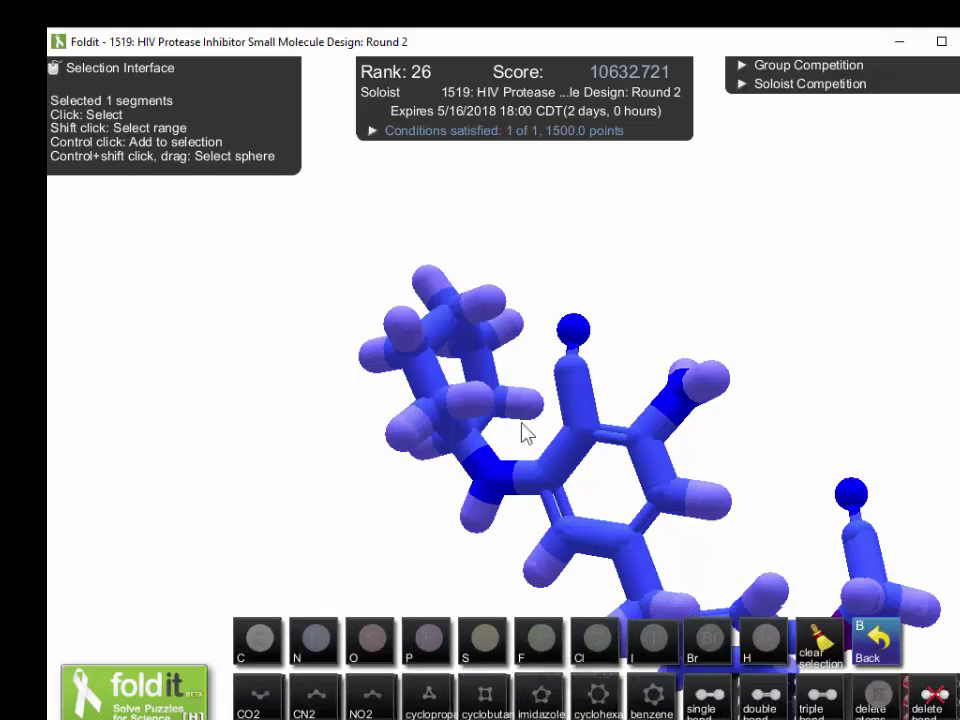
{"action": "left_click", "coordinate": [503, 318]}
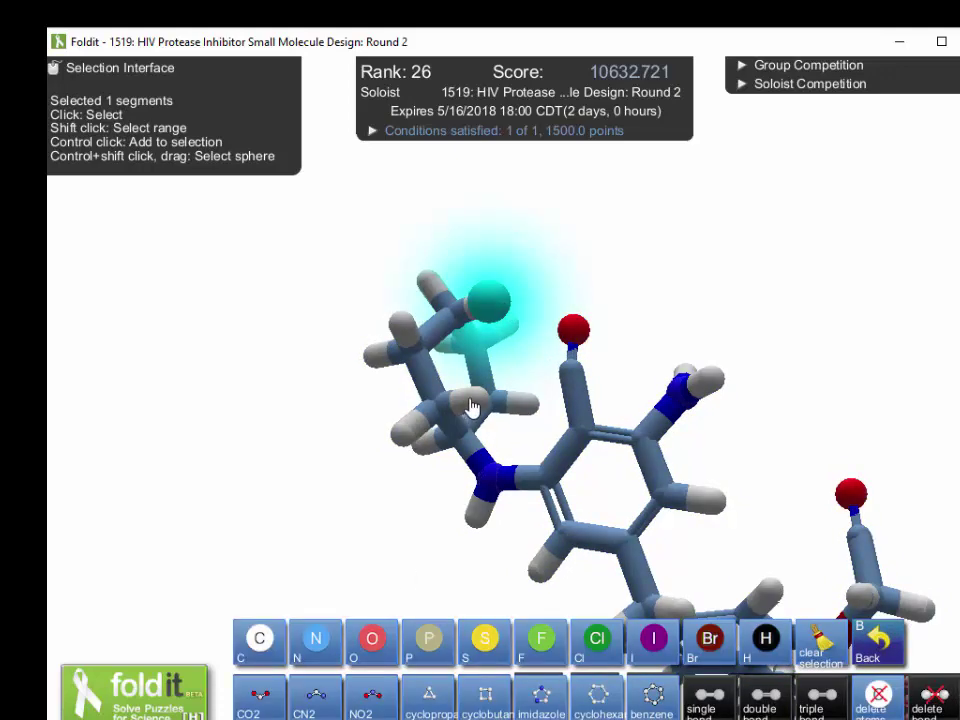
{"action": "left_click", "coordinate": [474, 403], "text": "ctrl"}
{"action": "left_click", "coordinate": [530, 408], "text": "ctrl"}
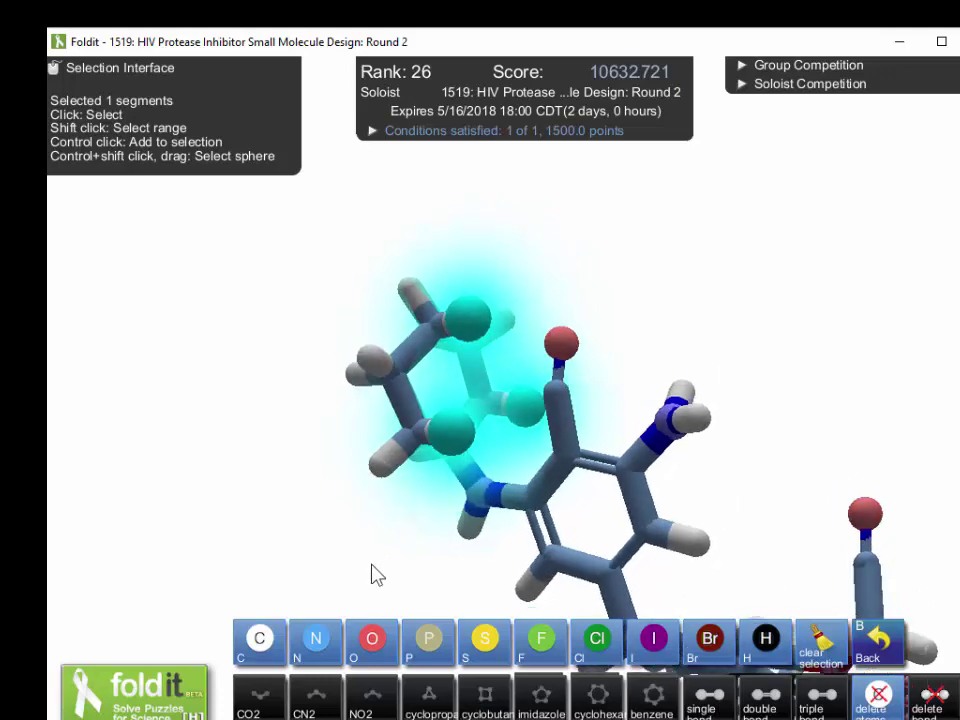
{"action": "left_click", "coordinate": [258, 636]}
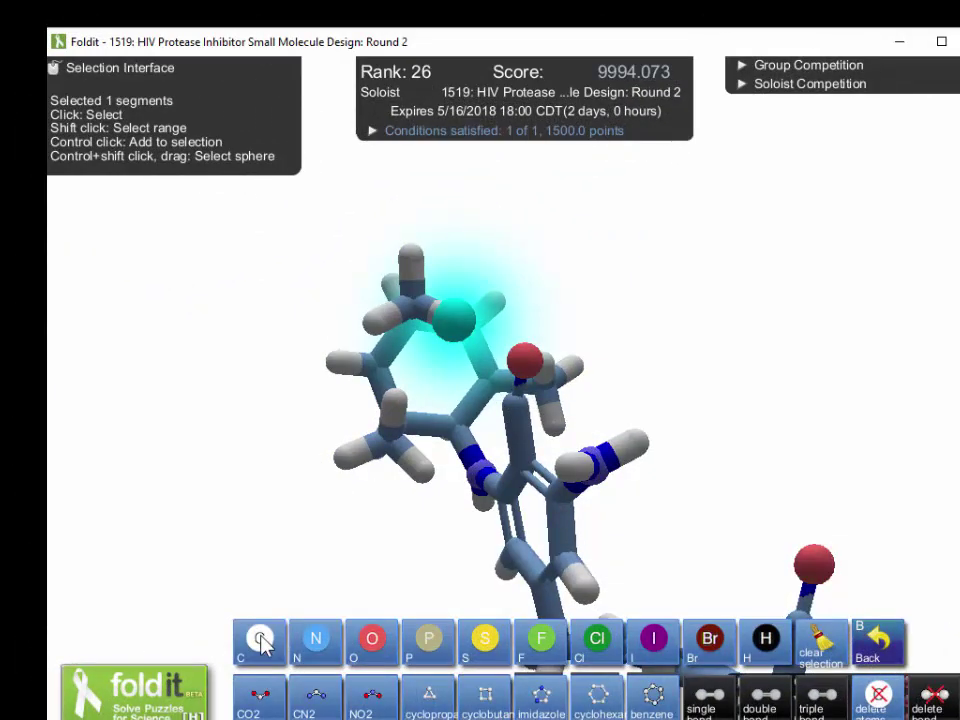
{"action": "left_click", "coordinate": [260, 641]}
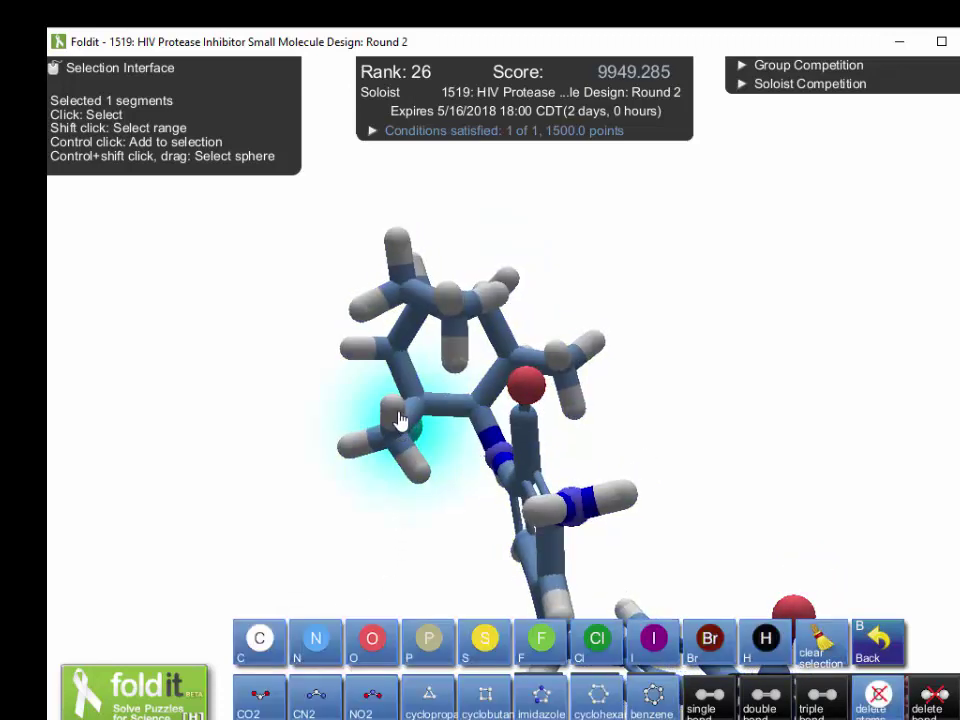
Join the end of the extended branch to a neighbouring one-carbon branch with a single bond between two of their hydrogens.
{"action": "left_click", "coordinate": [397, 425]}
{"action": "left_click", "coordinate": [455, 372]}
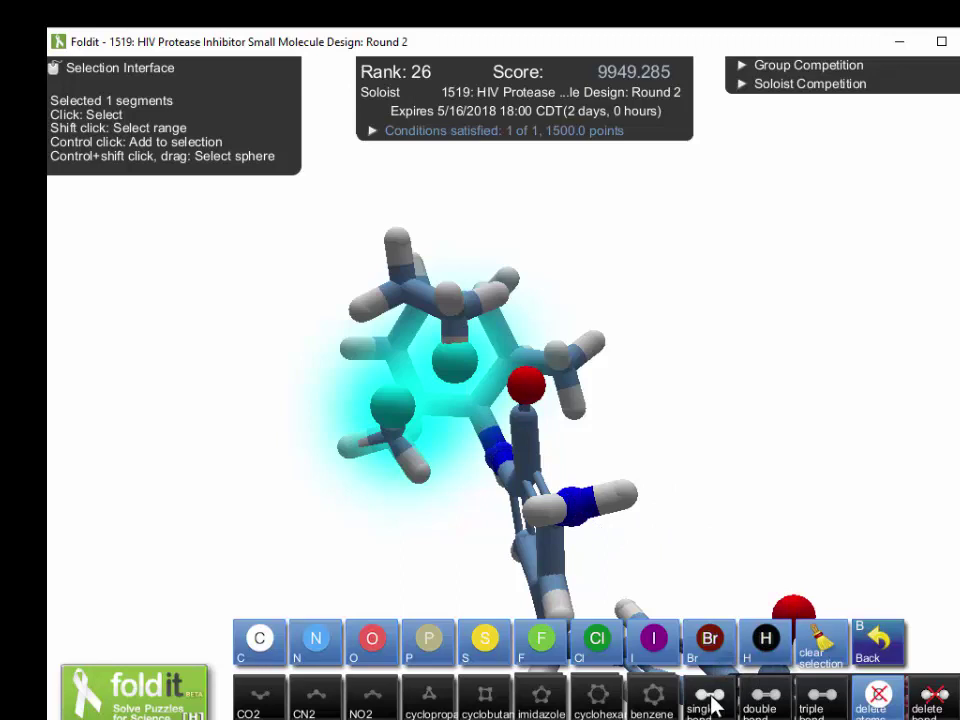
{"action": "left_click", "coordinate": [823, 645]}
{"action": "left_click", "coordinate": [398, 406]}
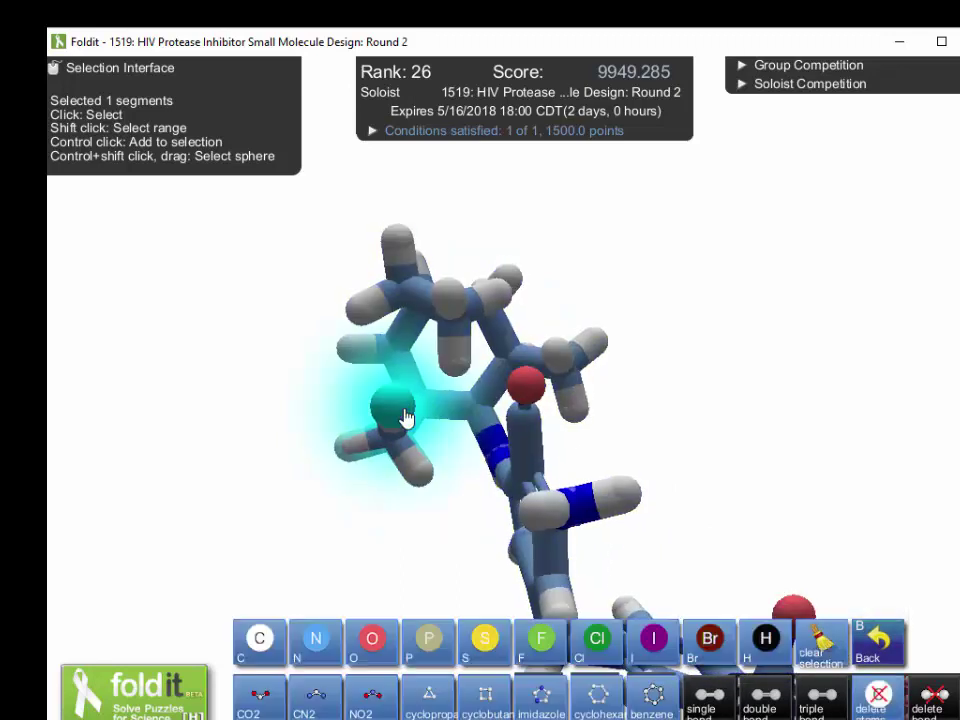
{"action": "left_click", "coordinate": [455, 363], "text": "ctrl"}
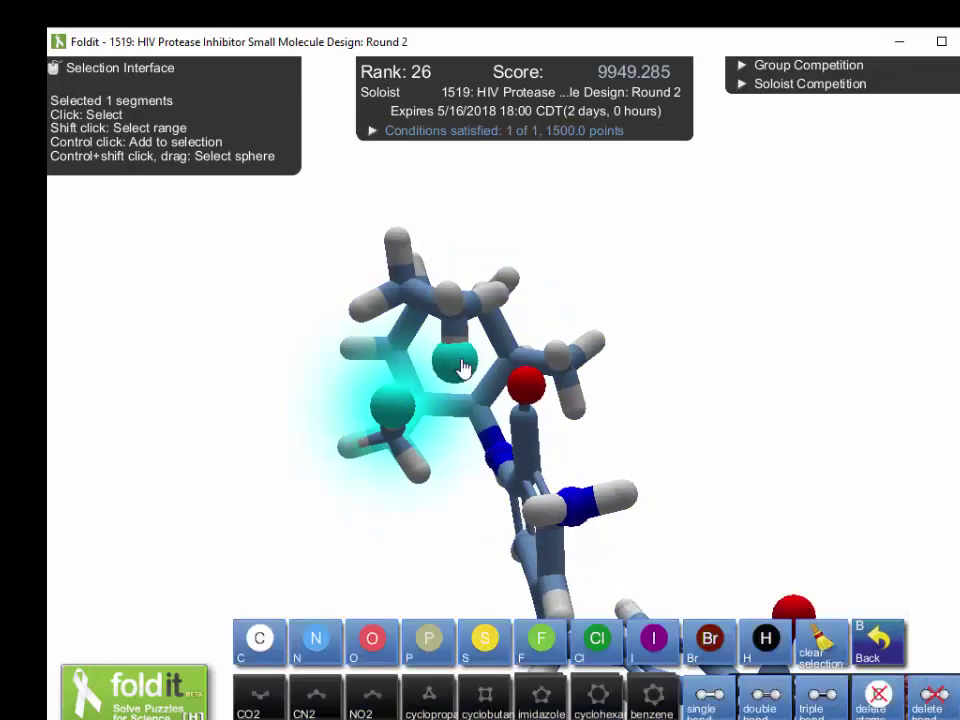
{"action": "left_click", "coordinate": [725, 706]}
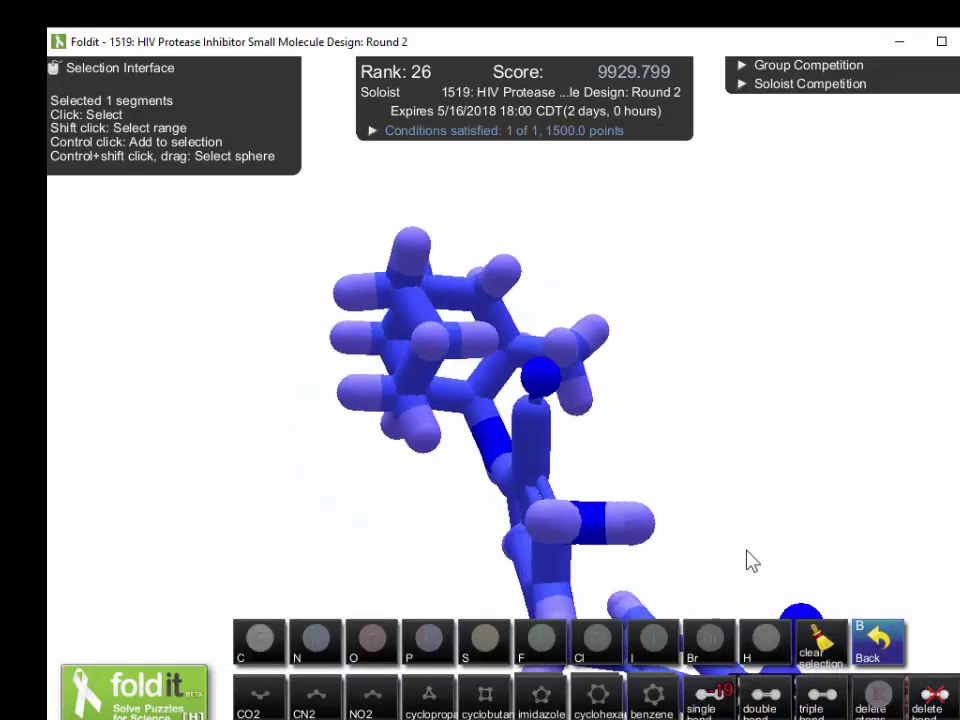
Single-bond the bridging carbon to the third one-carbon branch to close the cage, and expand the puzzle conditions.
{"action": "left_click", "coordinate": [482, 349]}
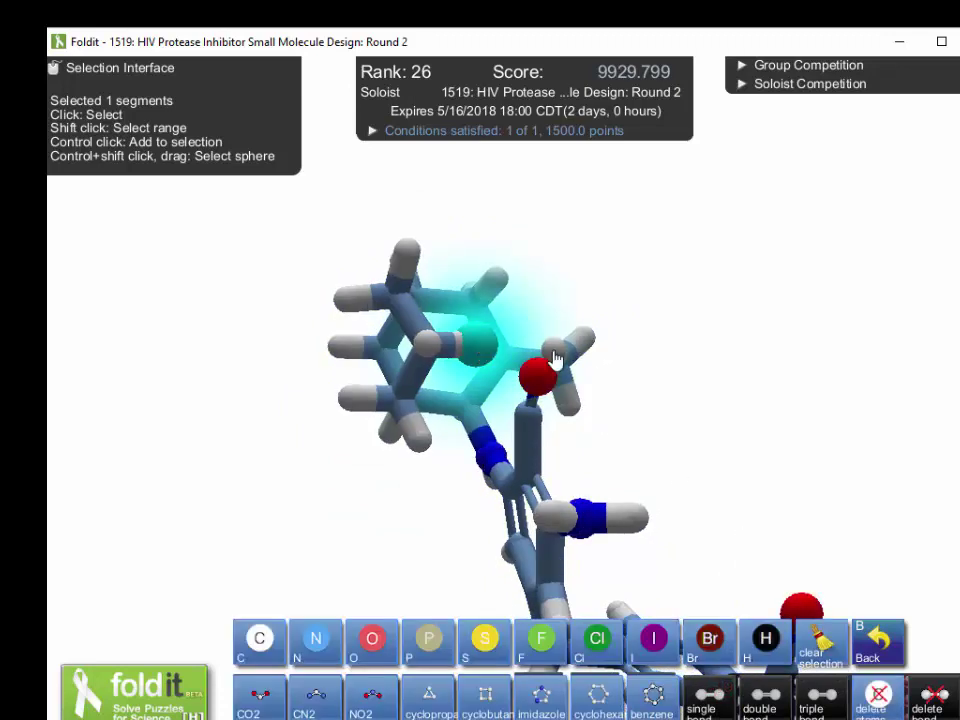
{"action": "left_click", "coordinate": [555, 359], "text": "ctrl"}
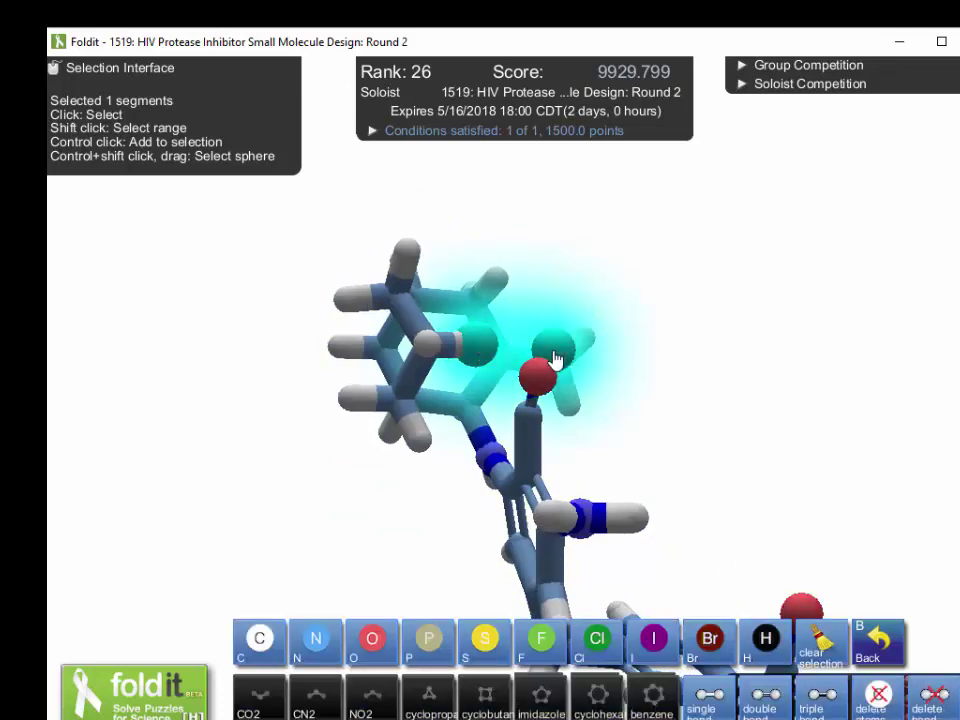
{"action": "left_click", "coordinate": [708, 700]}
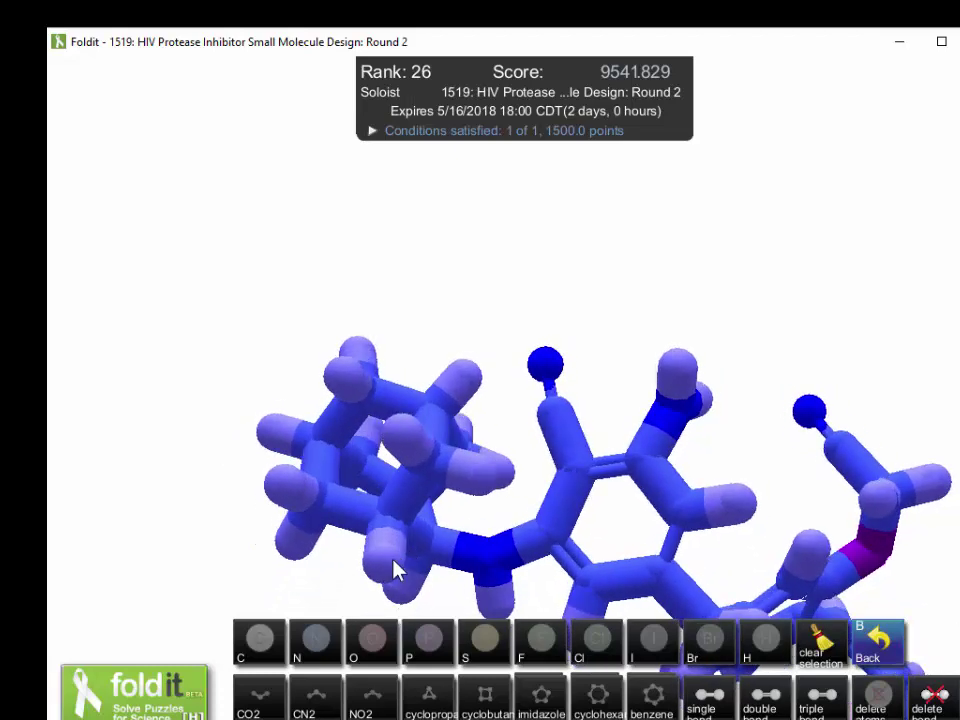
{"action": "left_click", "coordinate": [364, 134]}
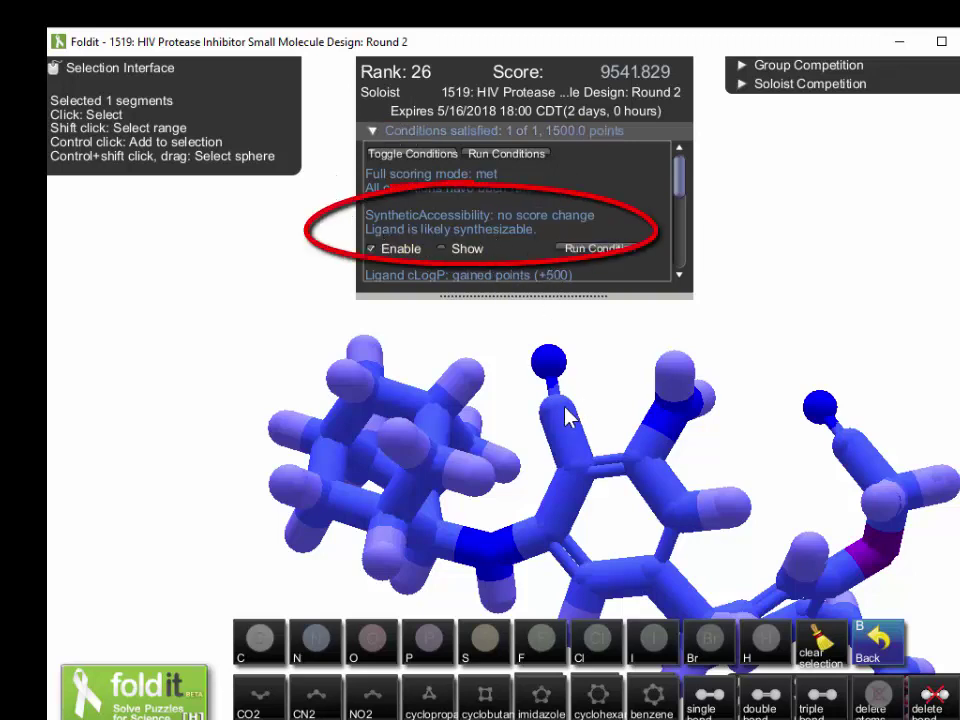
Extend the end carbon of the small hydroxyl-bearing ligand by three carbons, replacing one hydrogen on each newly added carbon.
{"action": "mouse_move", "coordinate": [609, 361]}
{"action": "left_mouse_down"}
{"action": "mouse_move", "coordinate": [621, 367]}
{"action": "mouse_move", "coordinate": [615, 418]}
{"action": "mouse_move", "coordinate": [681, 364]}
{"action": "mouse_move", "coordinate": [690, 411]}
{"action": "mouse_move", "coordinate": [625, 482]}
{"action": "mouse_move", "coordinate": [589, 497]}
{"action": "mouse_move", "coordinate": [558, 712]}
{"action": "left_mouse_up"}
{"action": "key", "text": "b"}
{"action": "left_click", "coordinate": [619, 369]}
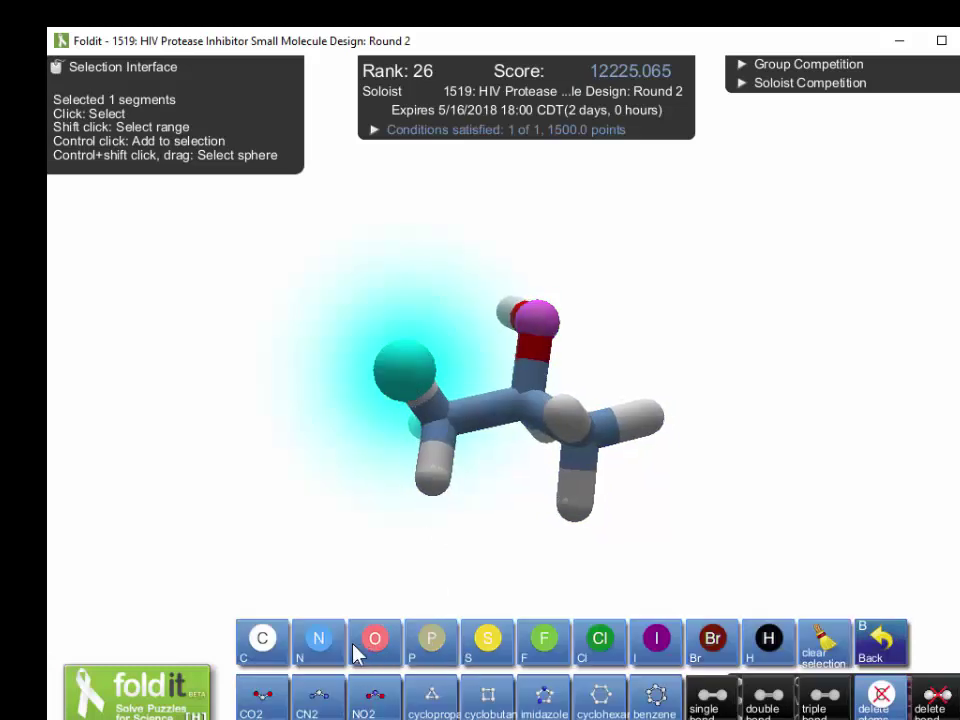
{"action": "left_click", "coordinate": [264, 643]}
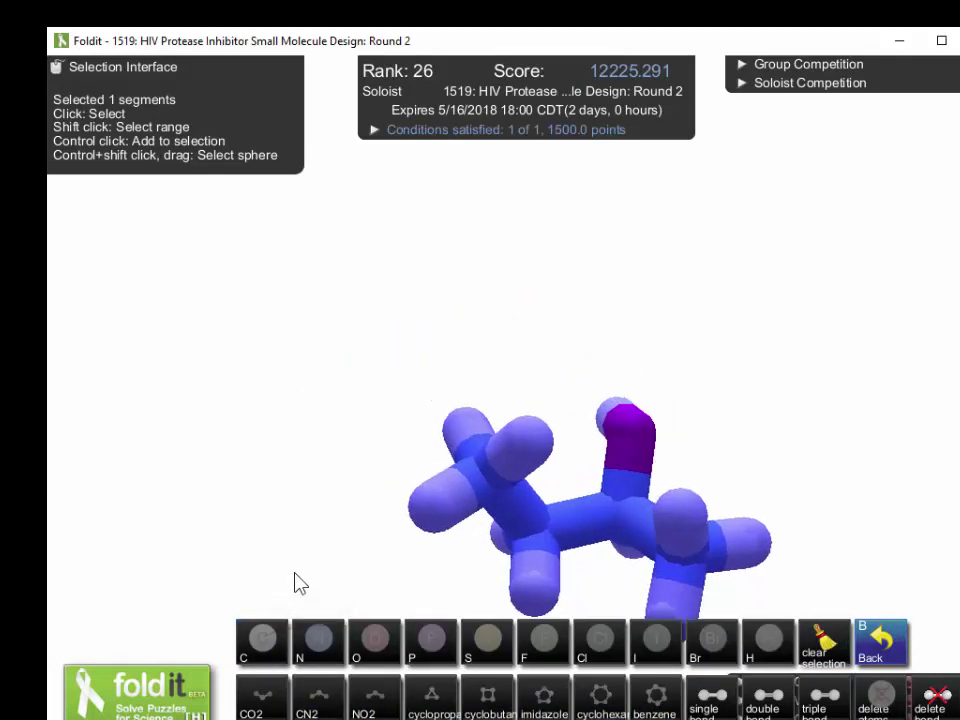
{"action": "left_click", "coordinate": [407, 517]}
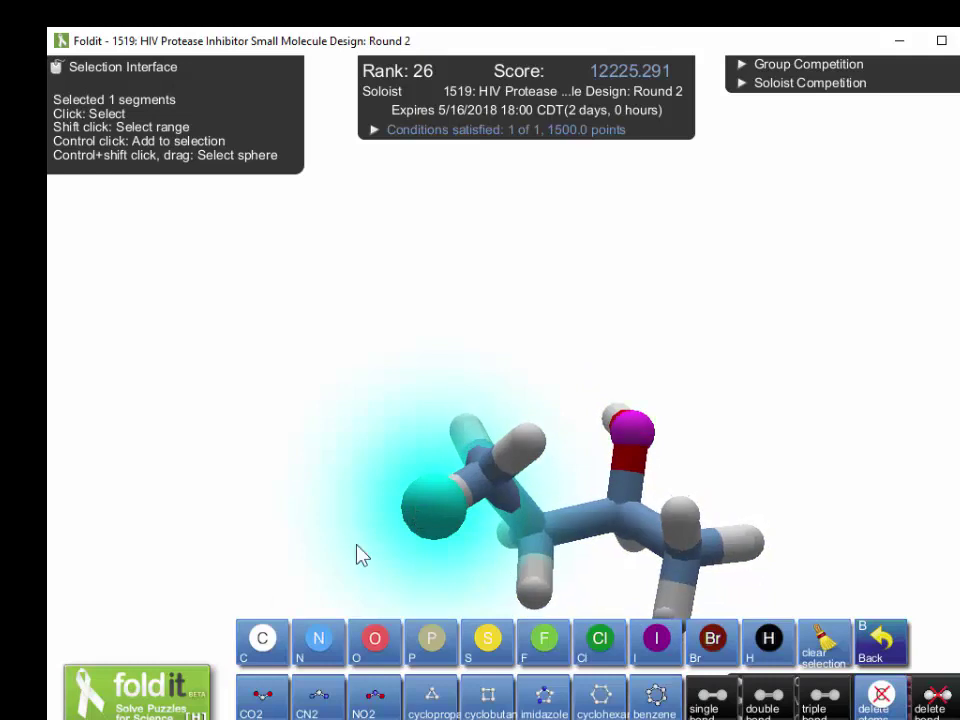
{"action": "left_click", "coordinate": [261, 641]}
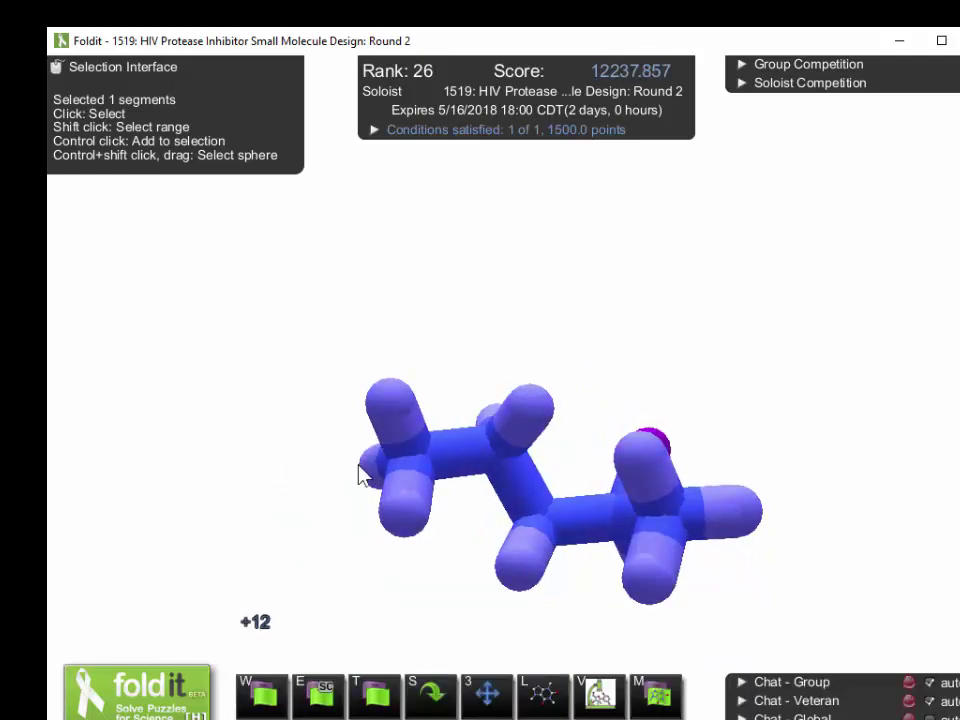
{"action": "left_click", "coordinate": [405, 515]}
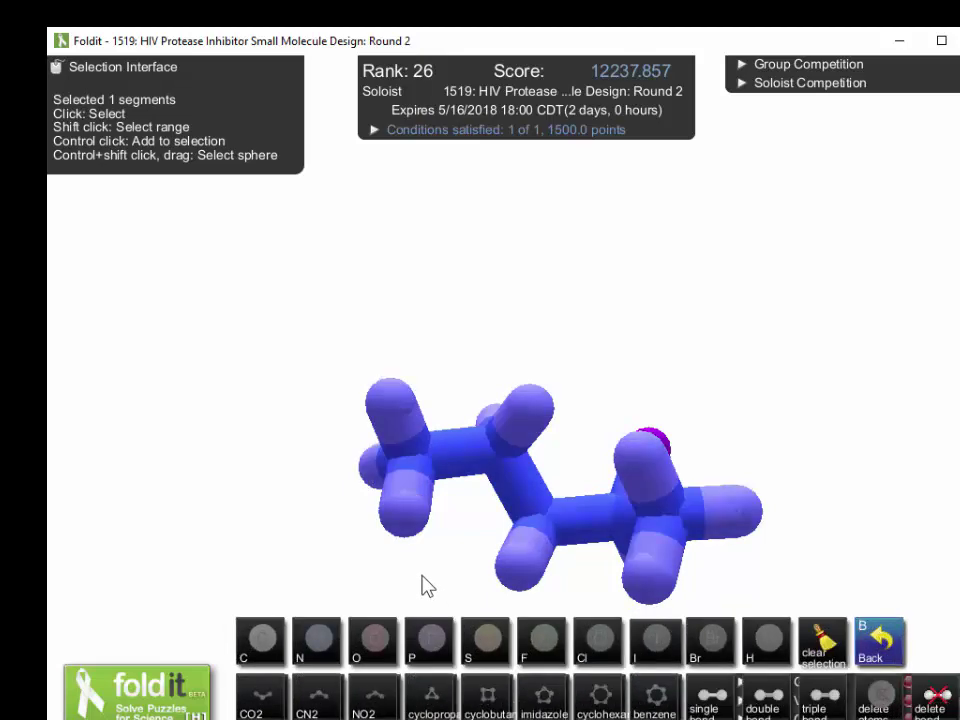
{"action": "left_click", "coordinate": [372, 482]}
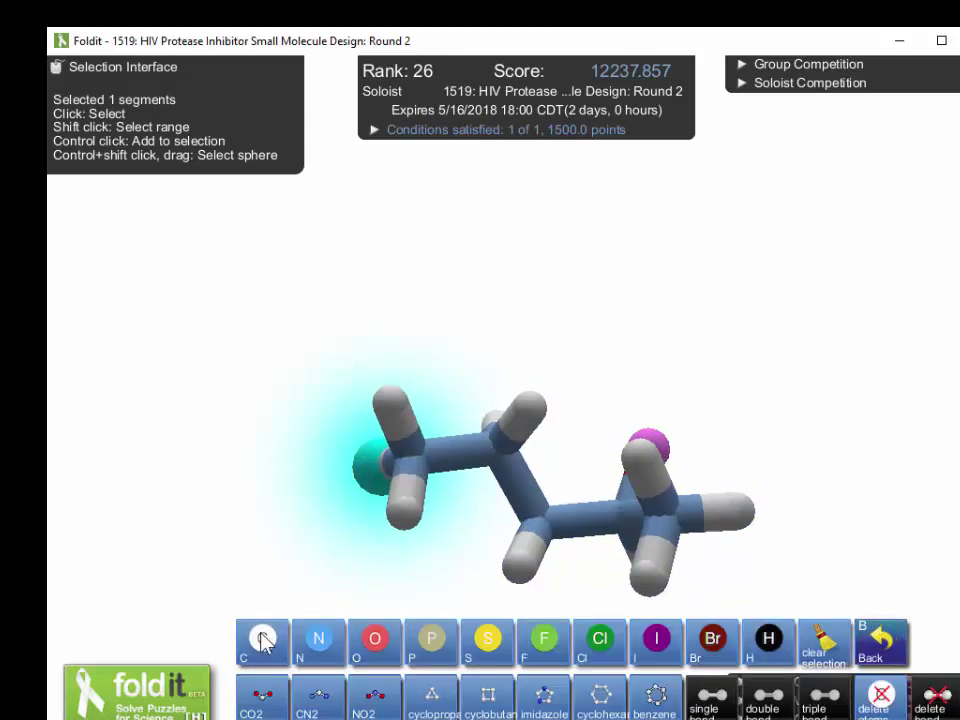
{"action": "left_click", "coordinate": [263, 640]}
Extend the carbon chain by four more carbons, picking hydrogens that curl the chain back towards its second added carbon.
{"action": "left_click", "coordinate": [335, 533]}
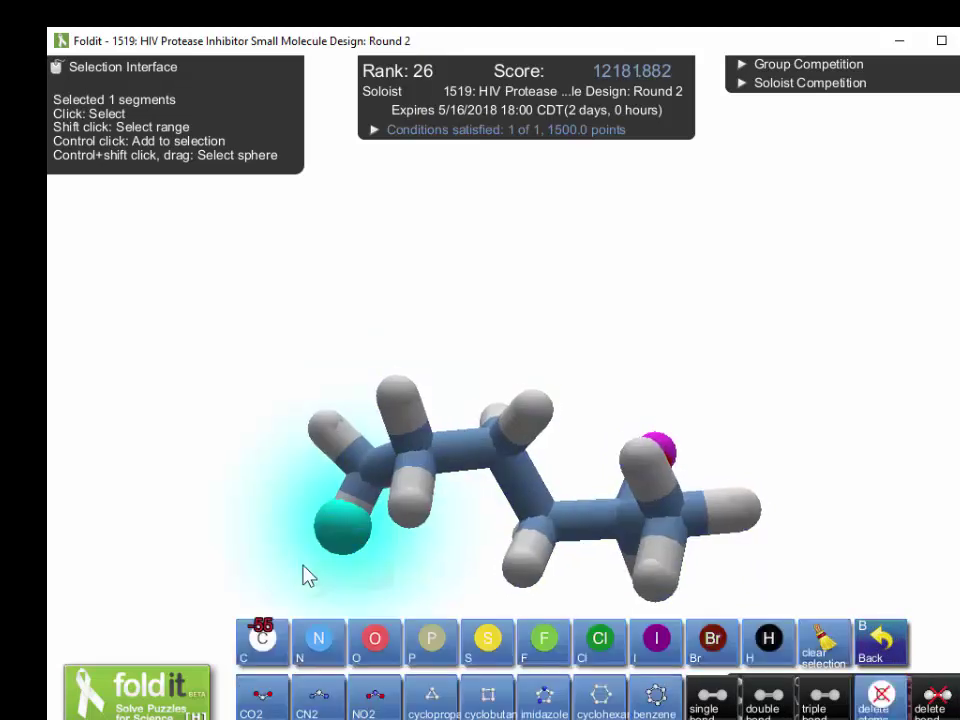
{"action": "left_click", "coordinate": [348, 533]}
{"action": "left_click_drag", "start_coordinate": [415, 406], "coordinate": [401, 527]}
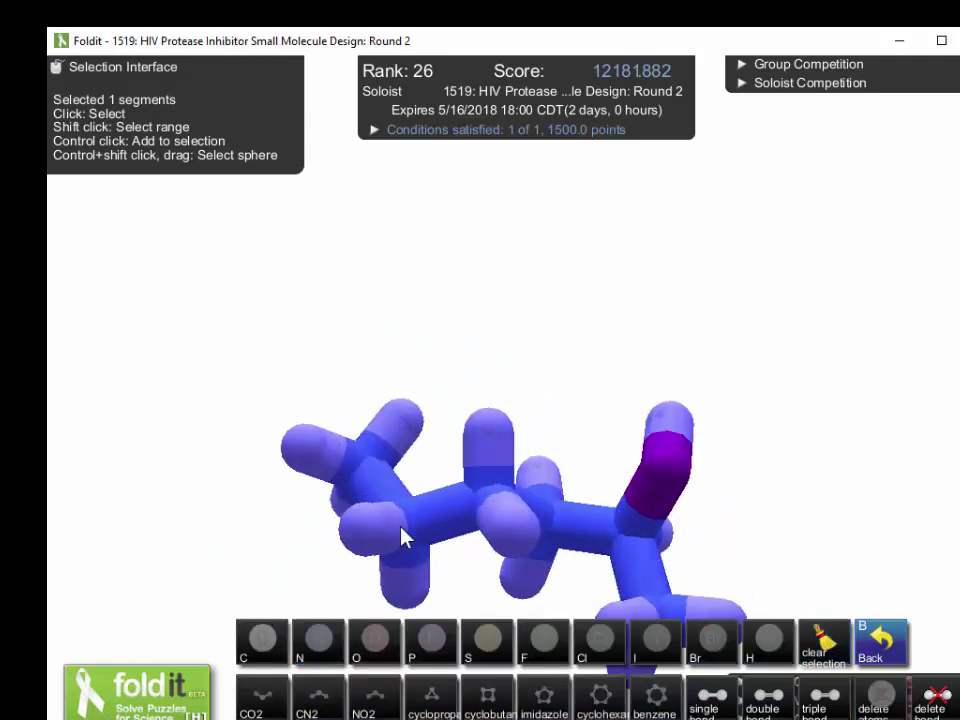
{"action": "left_click", "coordinate": [398, 443]}
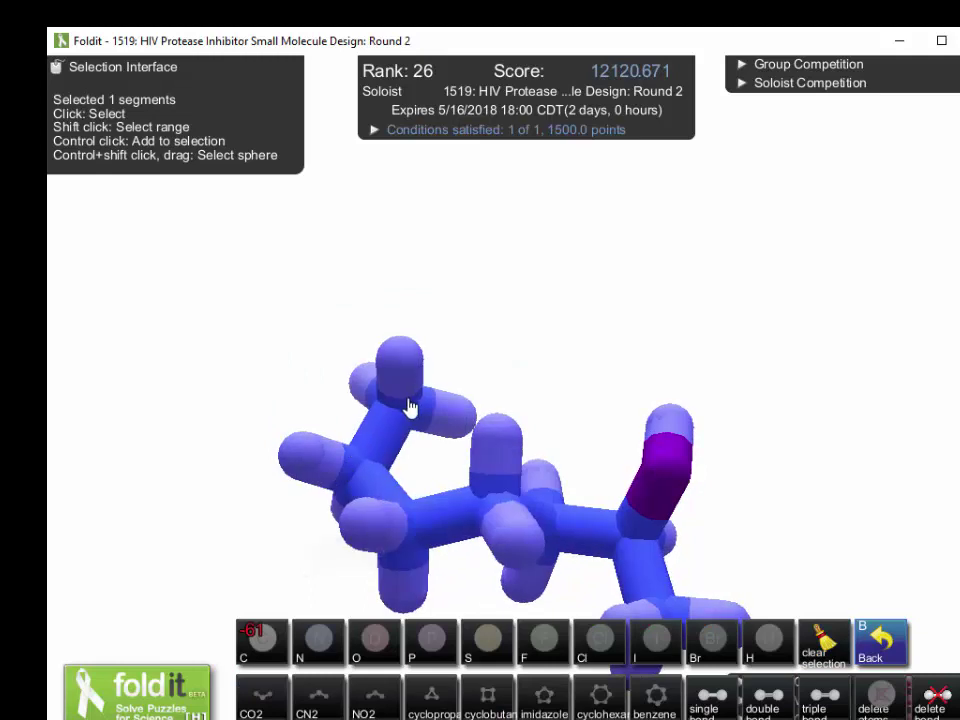
{"action": "left_click", "coordinate": [414, 390]}
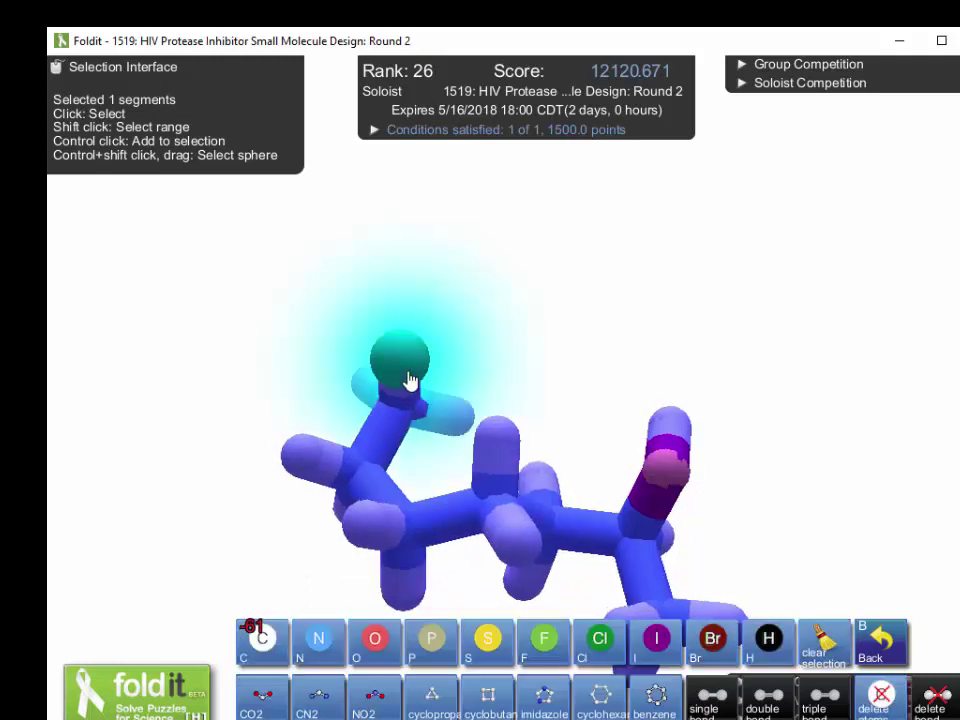
{"action": "left_click", "coordinate": [283, 632]}
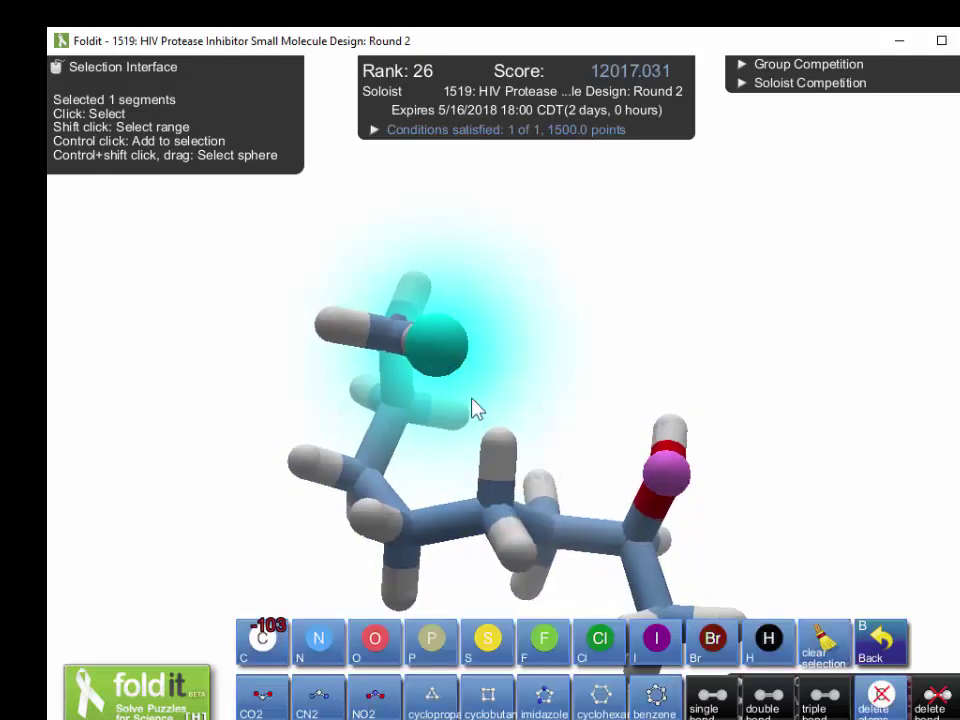
{"action": "left_click", "coordinate": [260, 643]}
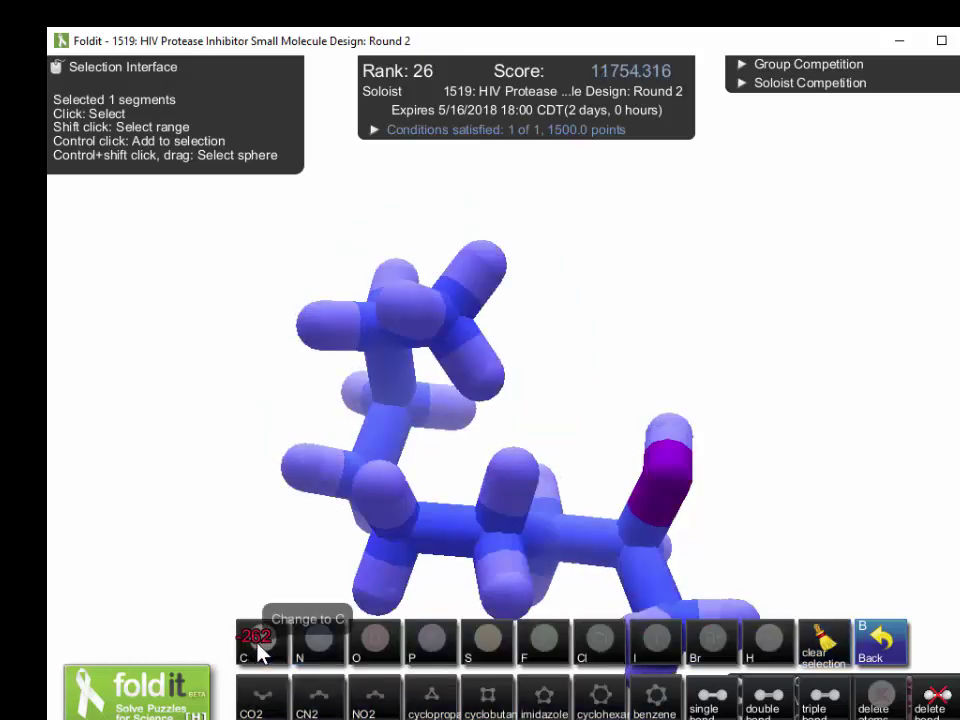
{"action": "left_click", "coordinate": [484, 387]}
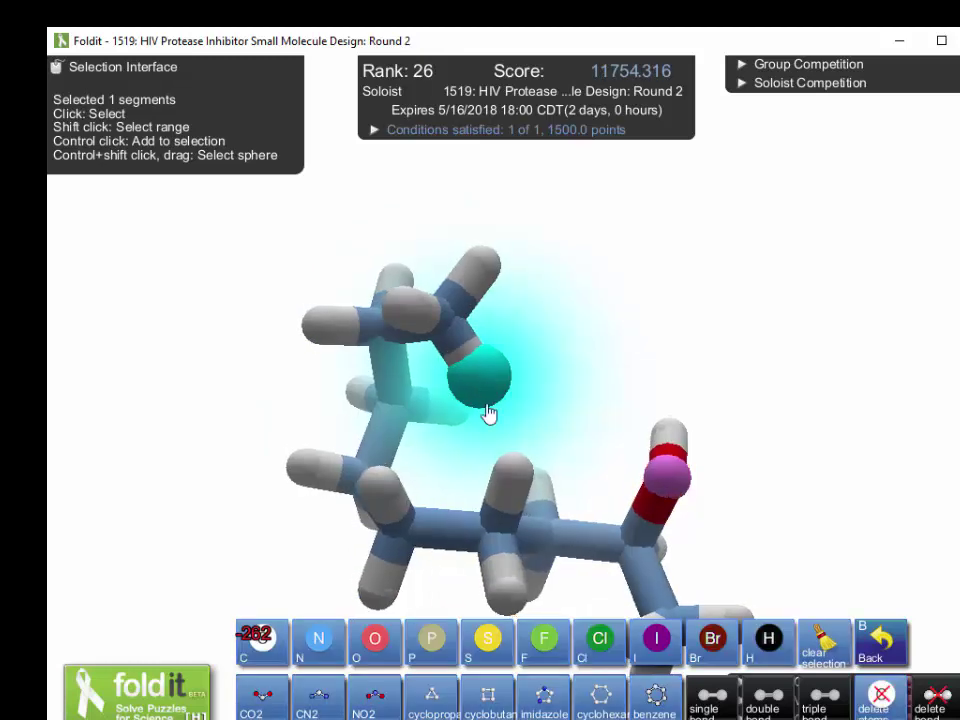
{"action": "left_click", "coordinate": [264, 643]}
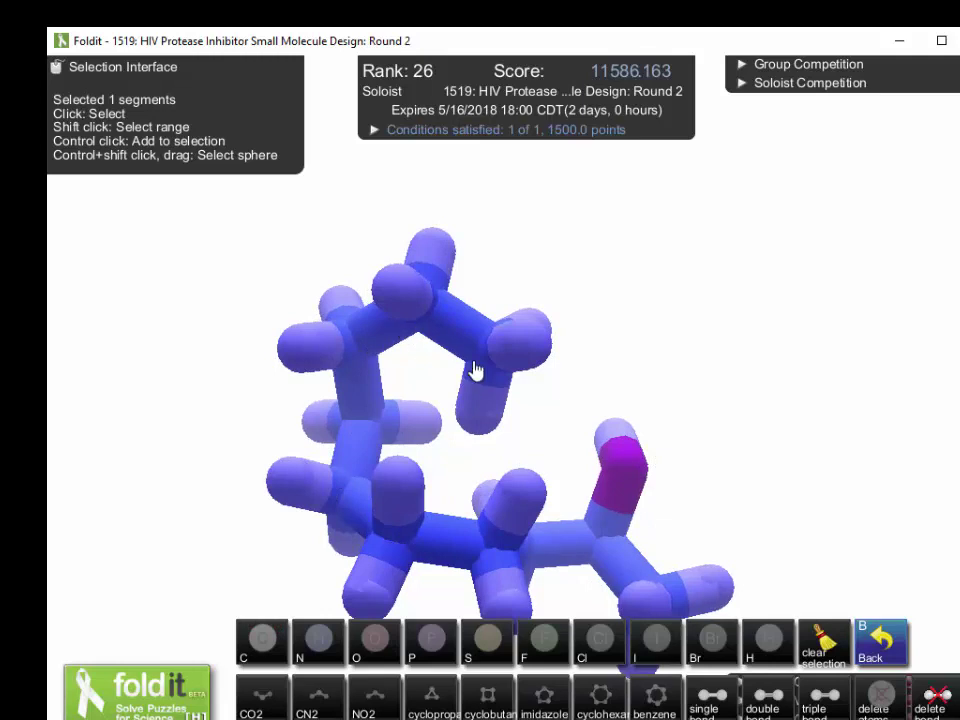
Single-bond the facing hydrogens of the last carbon and the second added carbon to close a six-membered ring.
{"action": "left_click", "coordinate": [399, 489]}
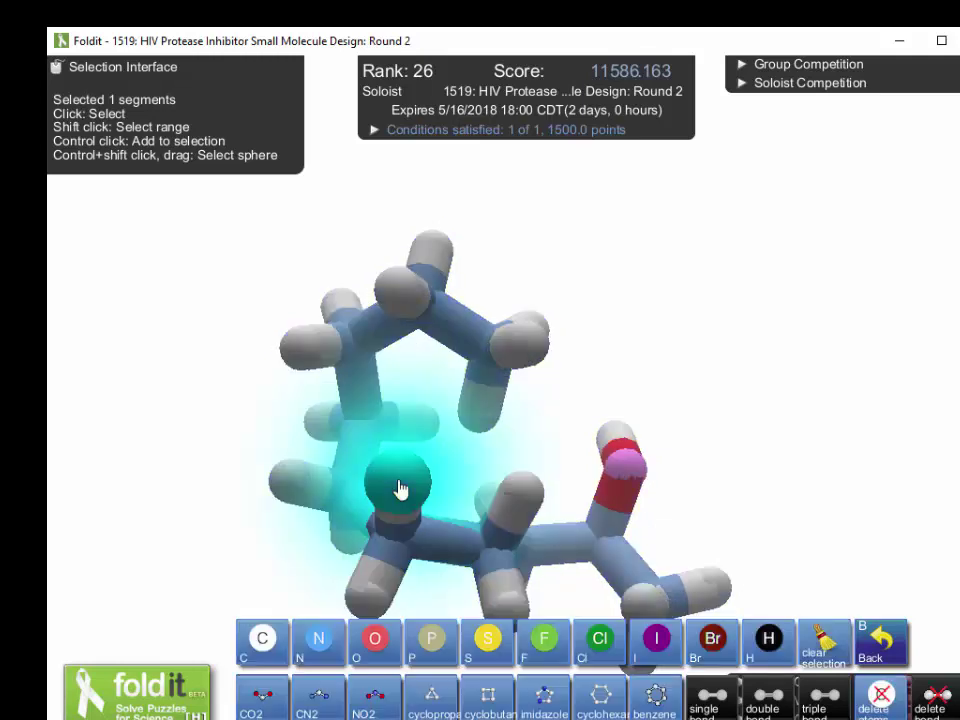
{"action": "left_click", "coordinate": [484, 422], "text": "ctrl"}
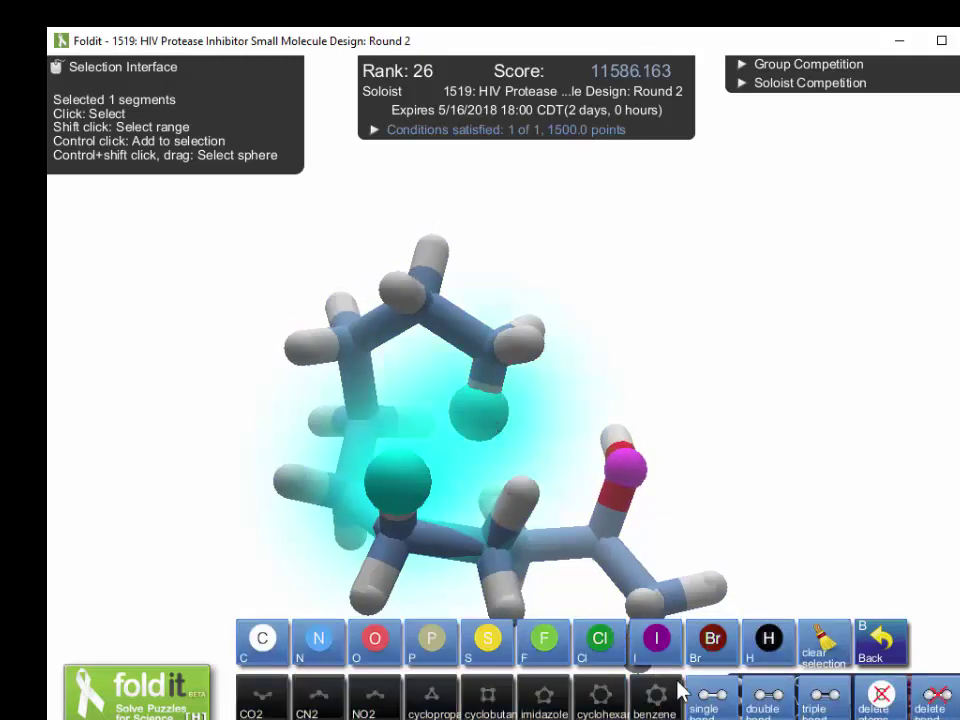
{"action": "left_click", "coordinate": [733, 706]}
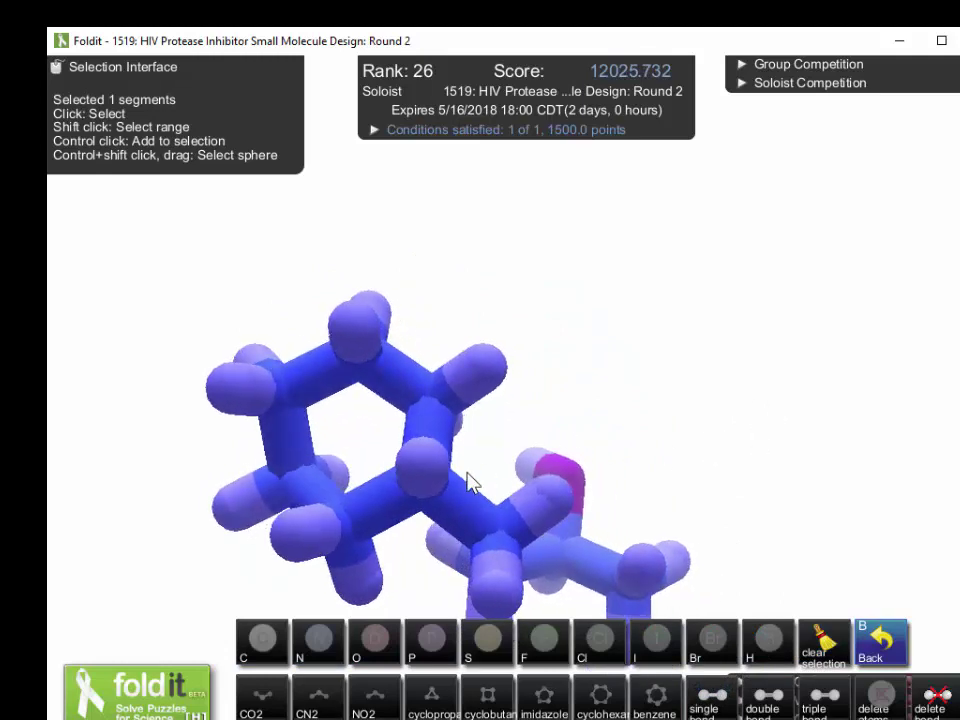
Convert three alternating bonds of the six-membered carbon ring to double bonds to make it a benzene ring.
{"action": "left_click", "coordinate": [425, 507]}
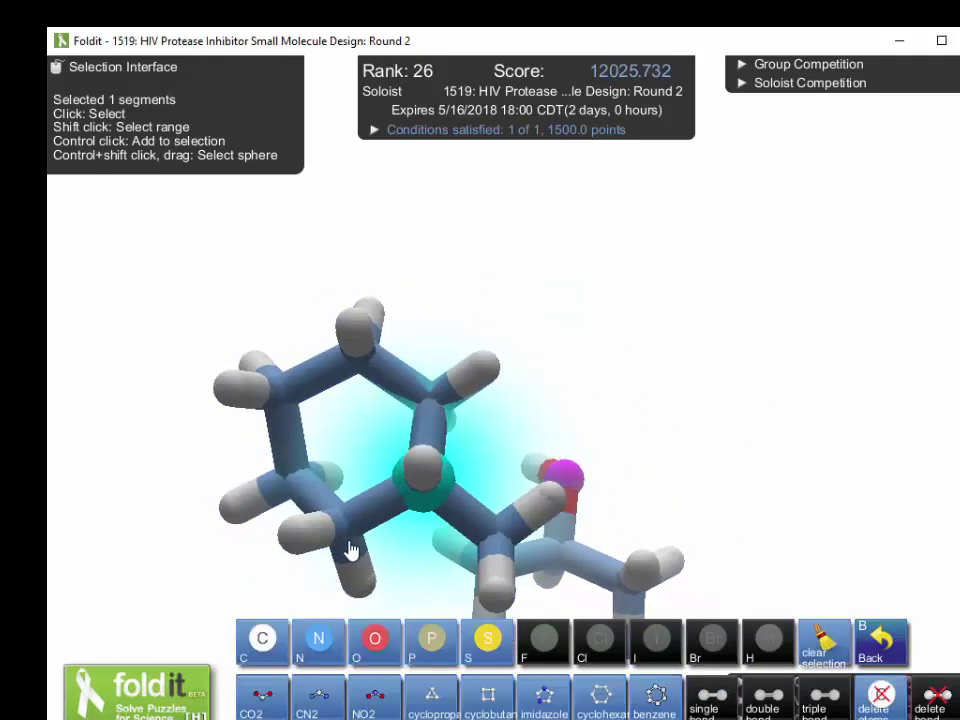
{"action": "left_click", "coordinate": [350, 548], "text": "ctrl"}
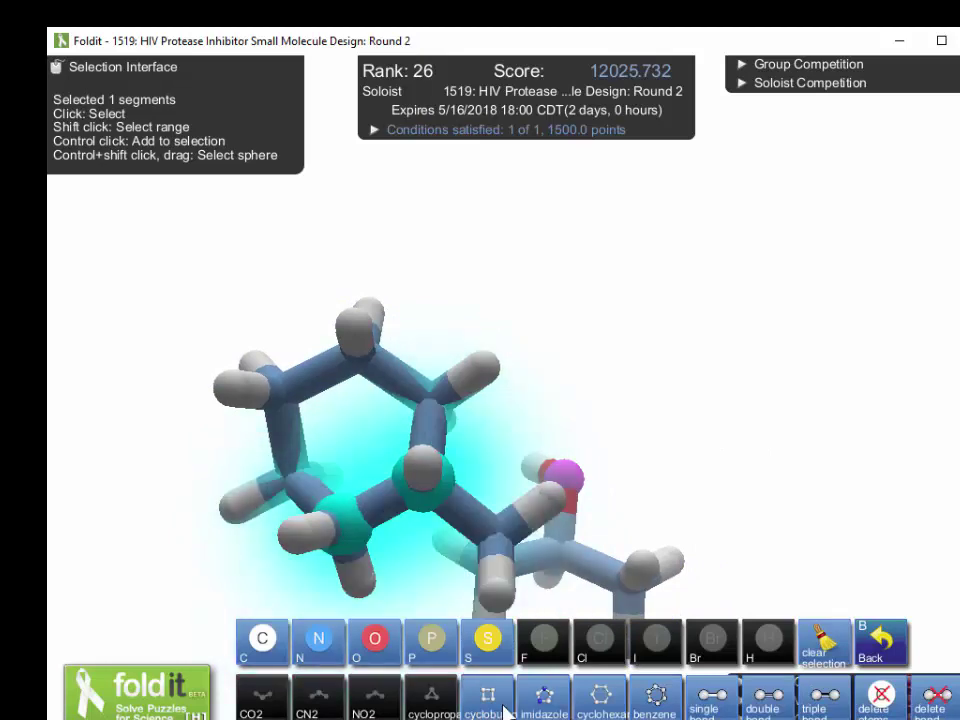
{"action": "left_click", "coordinate": [762, 697]}
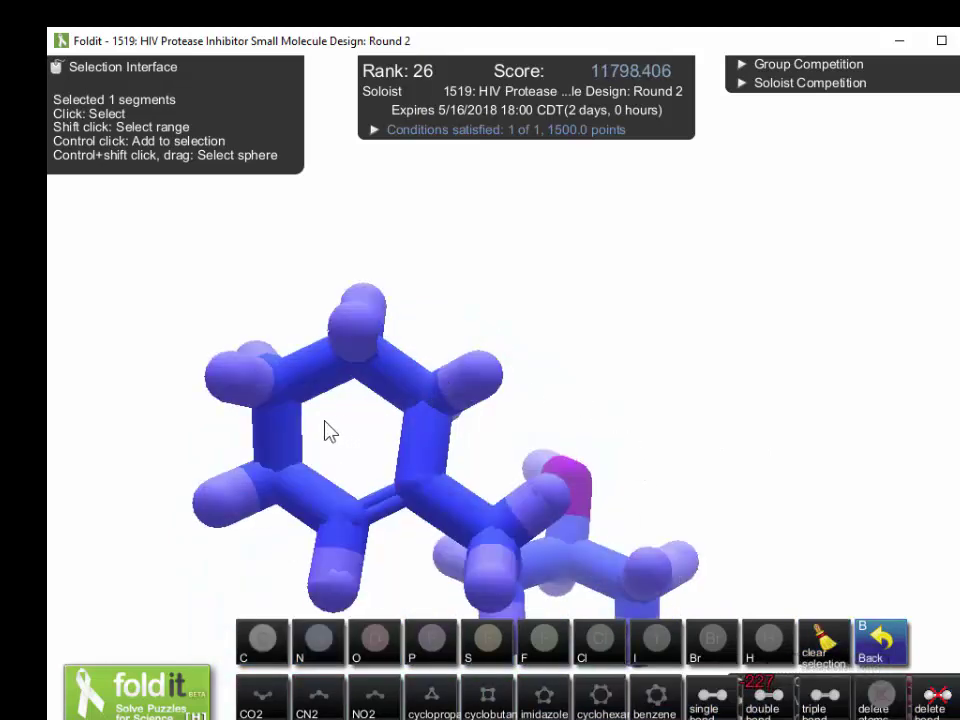
{"action": "left_click", "coordinate": [290, 474]}
{"action": "left_click", "coordinate": [288, 403], "text": "ctrl"}
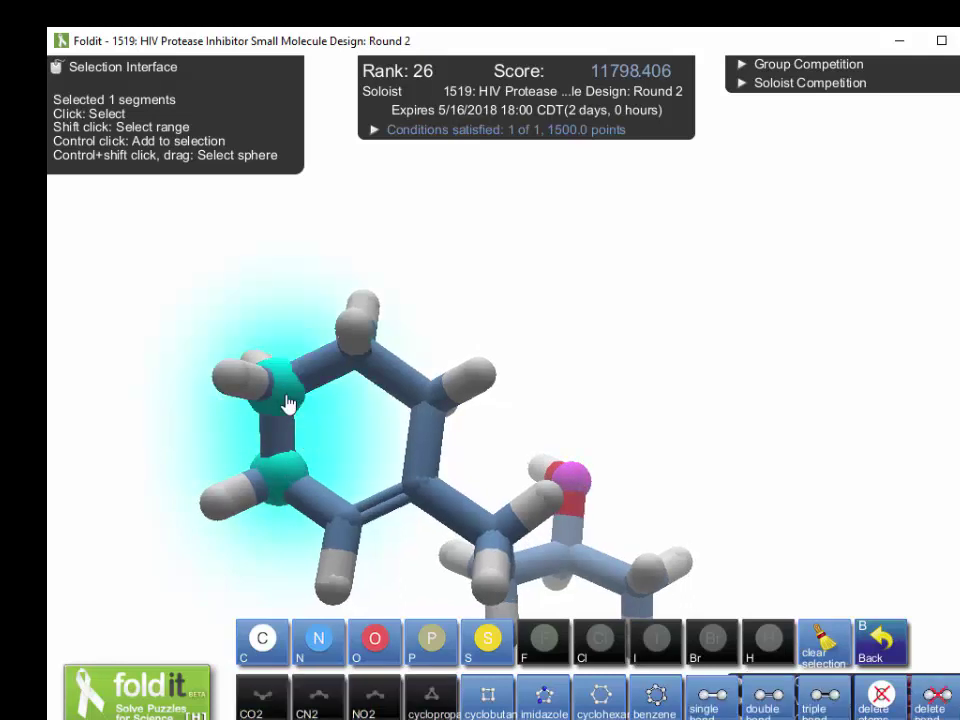
{"action": "left_click", "coordinate": [762, 697]}
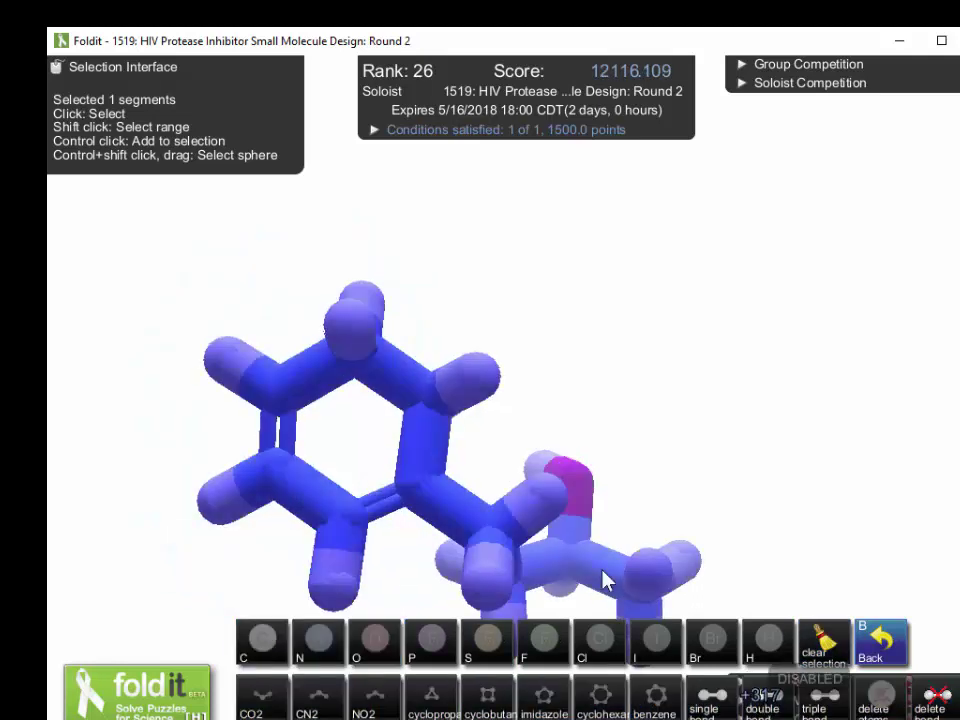
{"action": "left_click", "coordinate": [362, 368]}
{"action": "left_click", "coordinate": [431, 418], "text": "ctrl"}
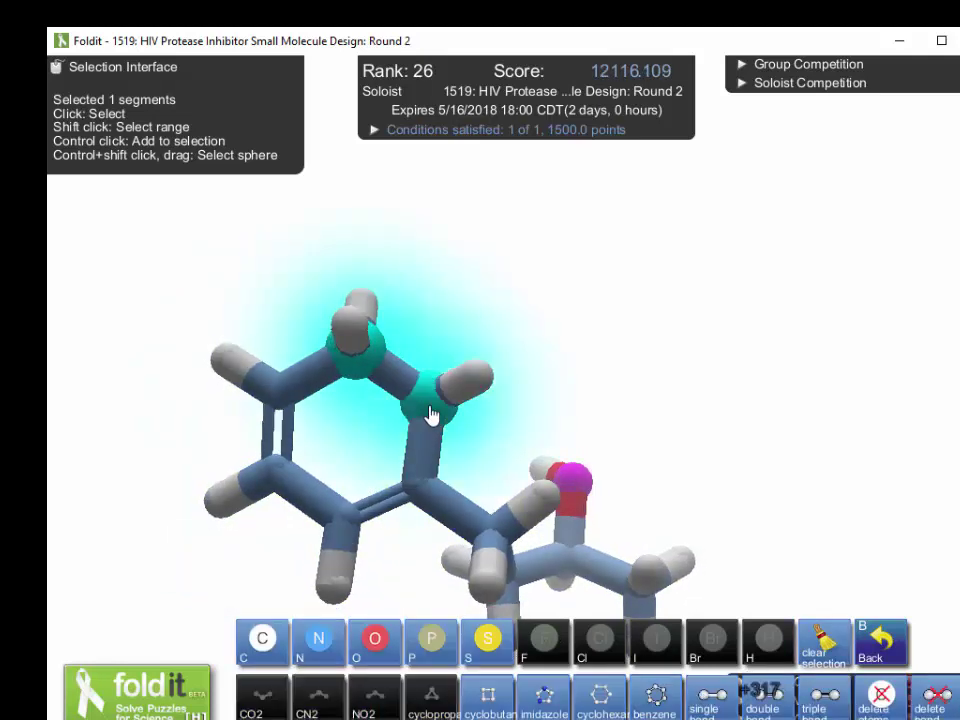
{"action": "left_click", "coordinate": [651, 688]}
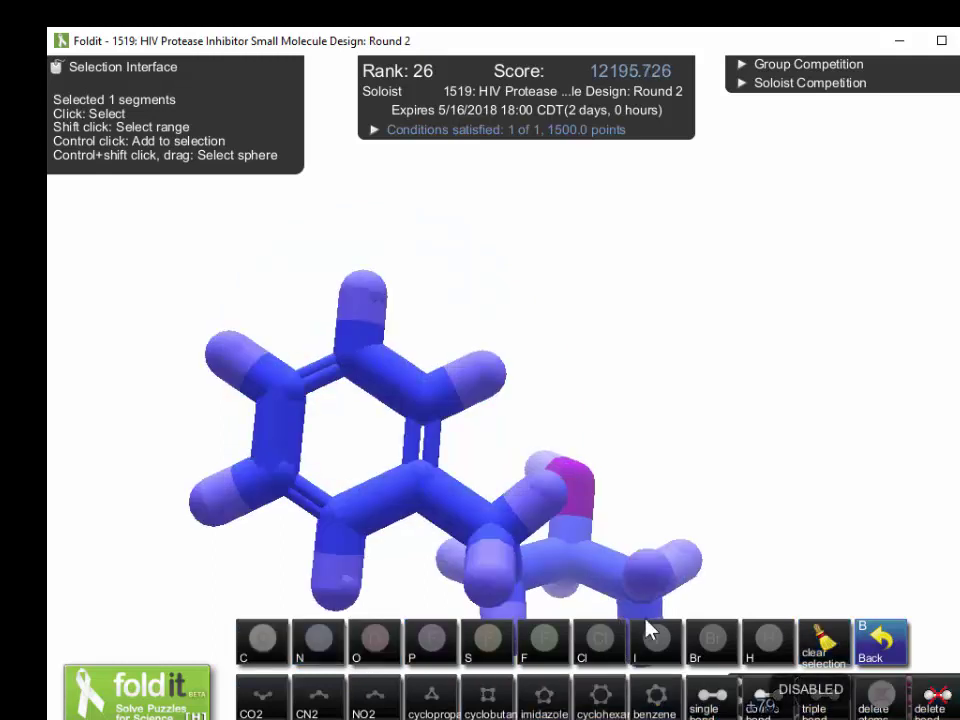
Fuse a benzene fragment onto the two adjacent ring carbons on the outer side of the hand-built benzene ring.
{"action": "left_click_drag", "start_coordinate": [778, 413], "coordinate": [594, 418]}
{"action": "left_click", "coordinate": [732, 374]}
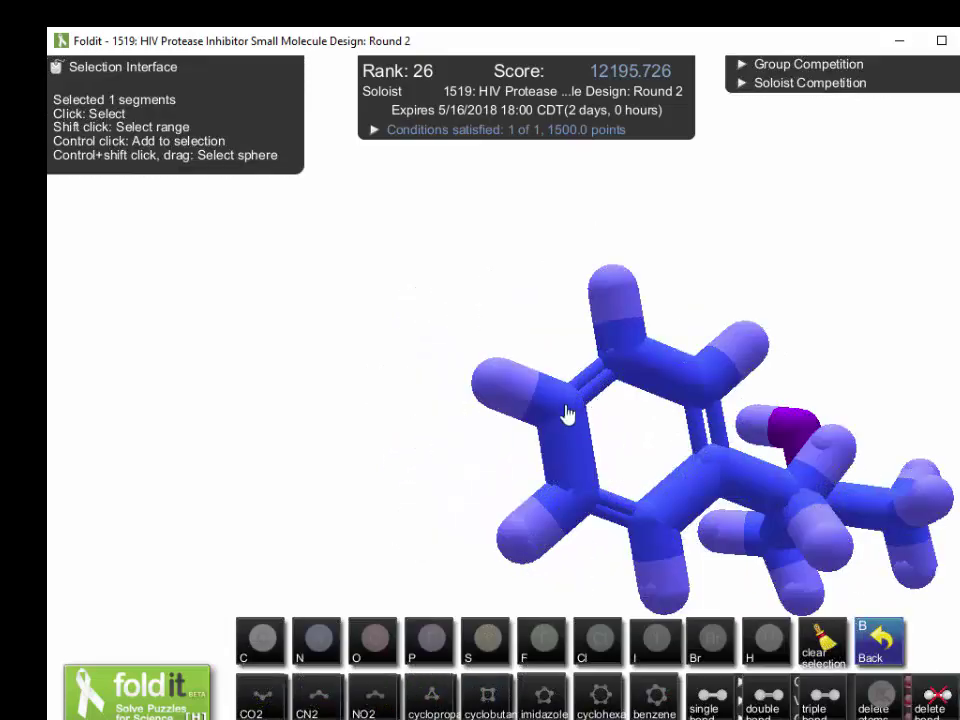
{"action": "left_click", "coordinate": [563, 410]}
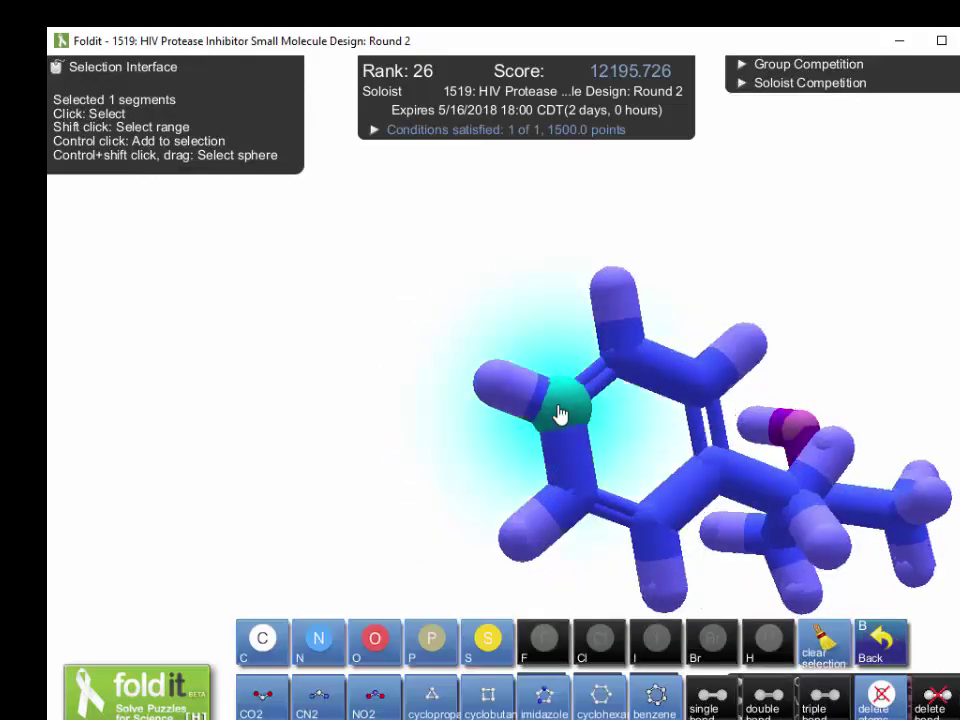
{"action": "left_click", "coordinate": [580, 497]}
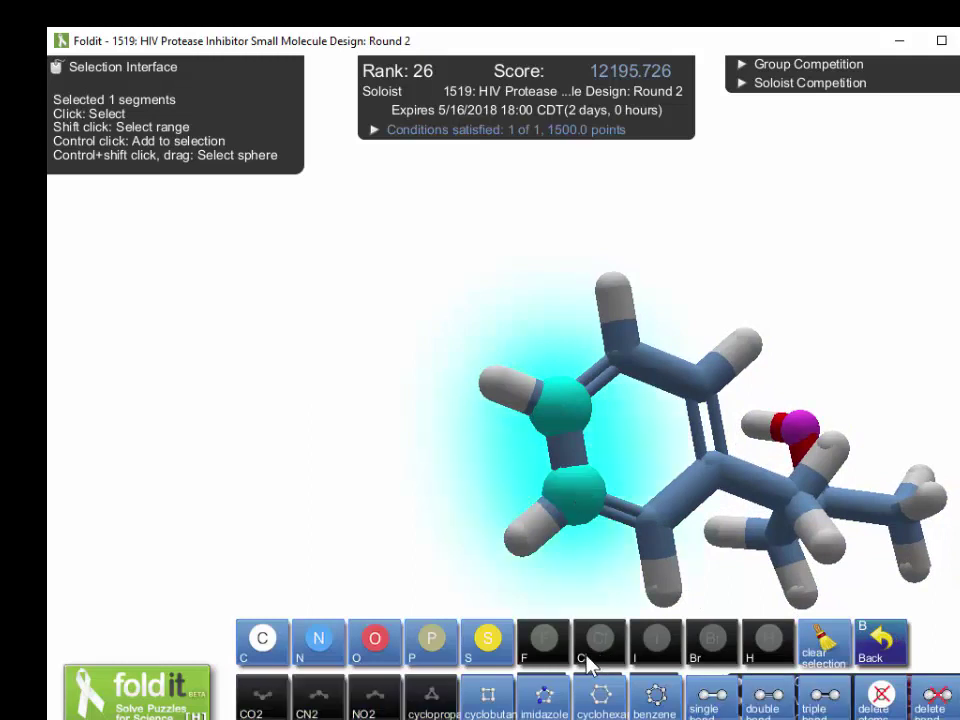
{"action": "left_click_drag", "start_coordinate": [402, 610], "coordinate": [309, 570]}
{"action": "mouse_move", "coordinate": [643, 706]}
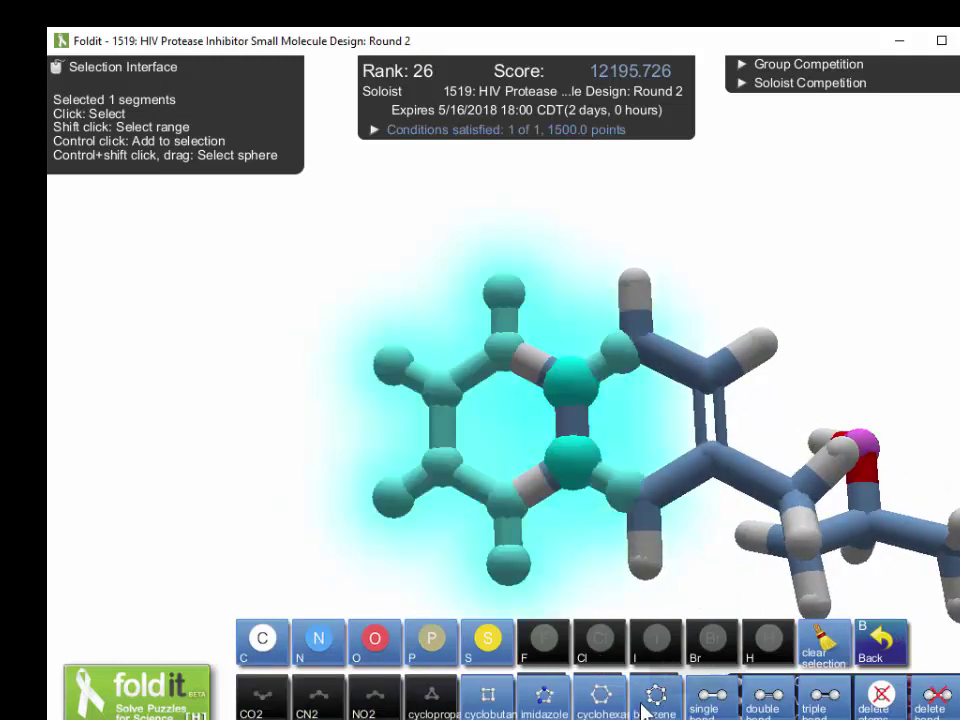
{"action": "left_click", "coordinate": [643, 706]}
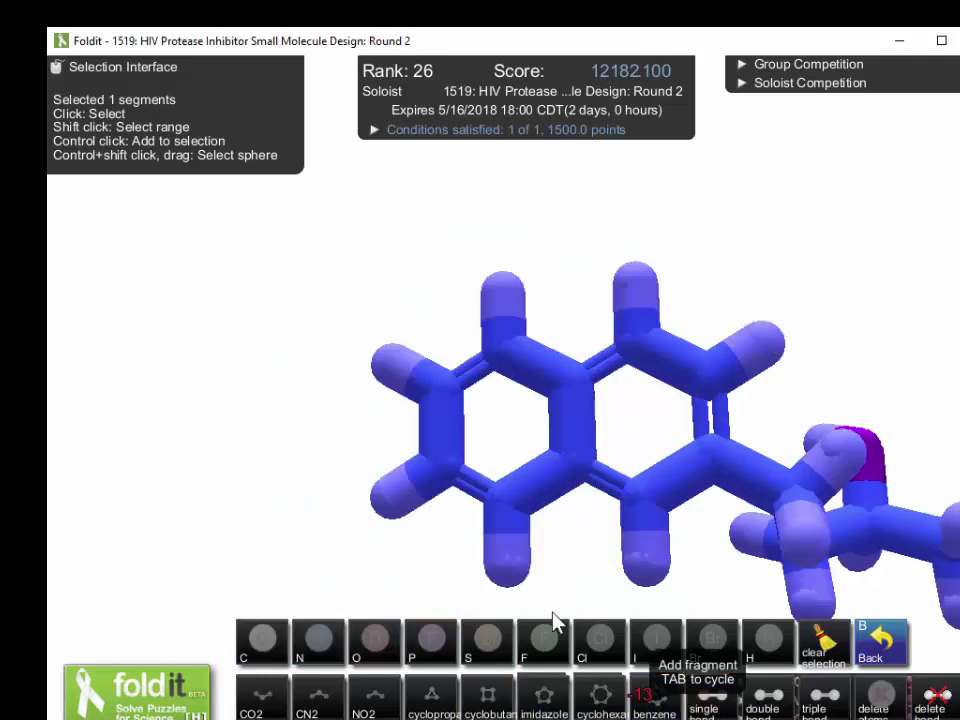
Fuse a third benzene ring onto the two outermost adjacent carbons of the double-ring group.
{"action": "right_click_drag", "start_coordinate": [281, 429], "coordinate": [467, 426]}
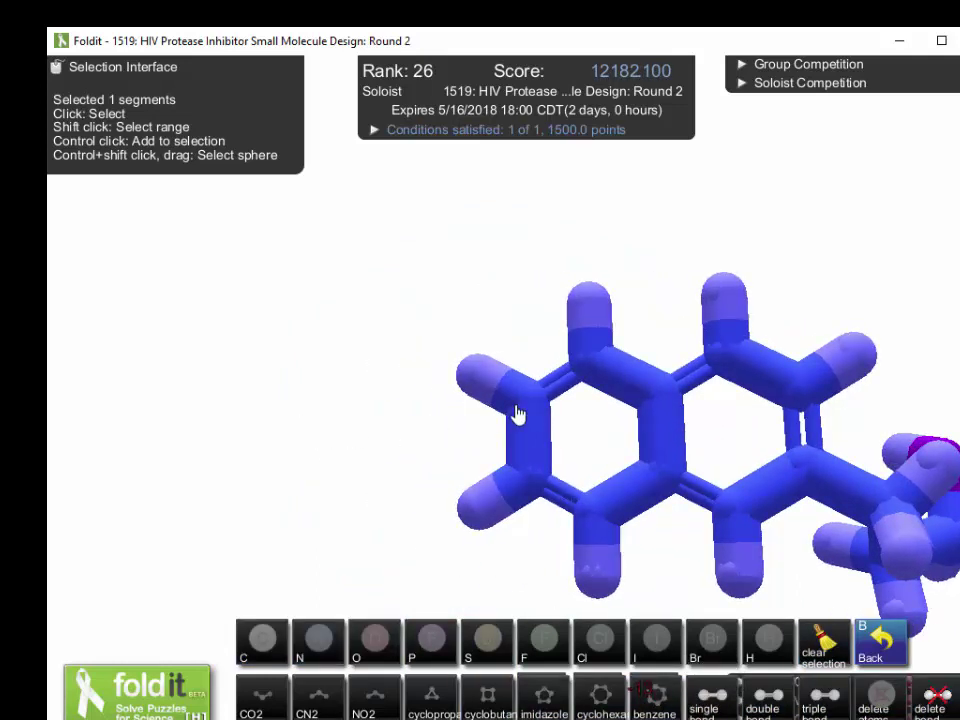
{"action": "left_click", "coordinate": [517, 414]}
{"action": "left_click", "coordinate": [527, 478], "text": "ctrl"}
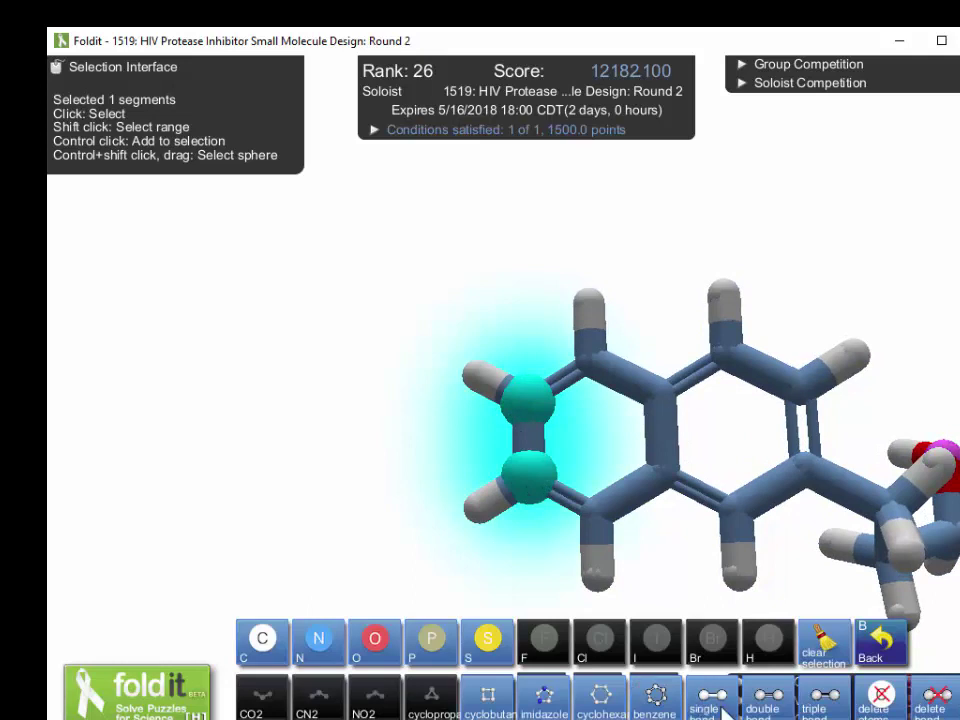
{"action": "left_click", "coordinate": [660, 700]}
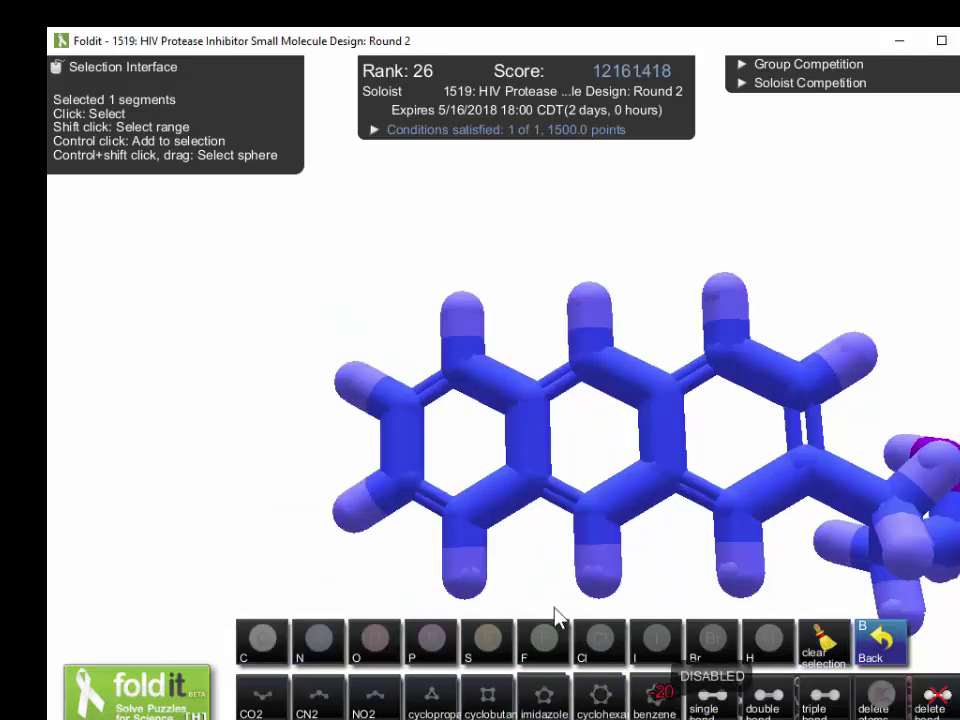
Check the puzzle conditions for the ligand's synthetic accessibility, and collapse the list again.
{"action": "left_click", "coordinate": [385, 133]}
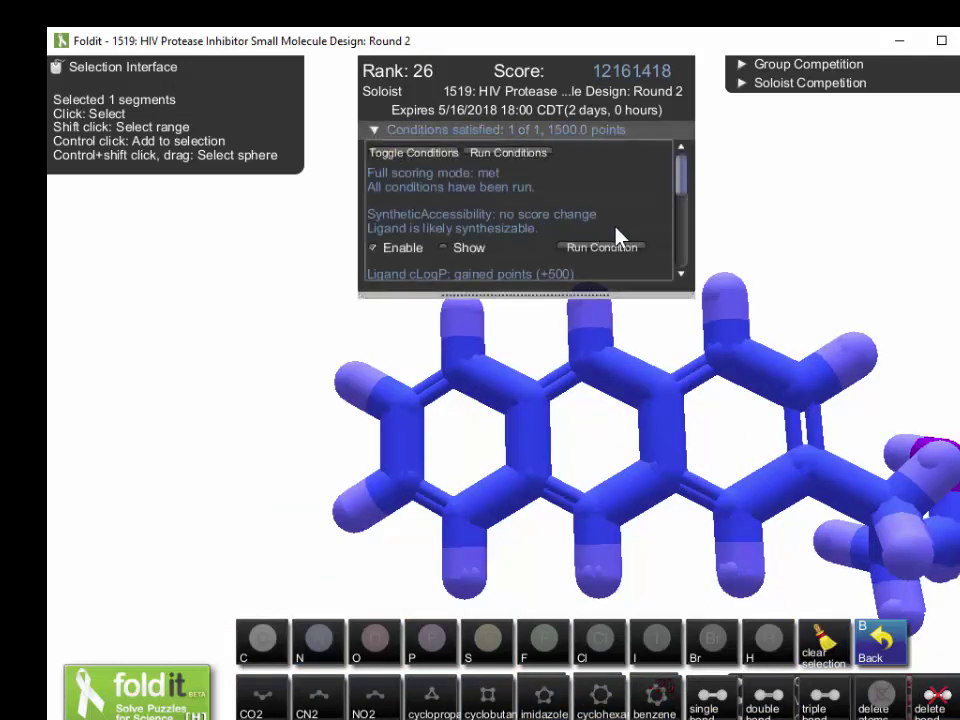
{"action": "mouse_move", "coordinate": [684, 197]}
{"action": "left_mouse_down"}
{"action": "mouse_move", "coordinate": [673, 262]}
{"action": "mouse_move", "coordinate": [670, 183]}
{"action": "left_mouse_up"}
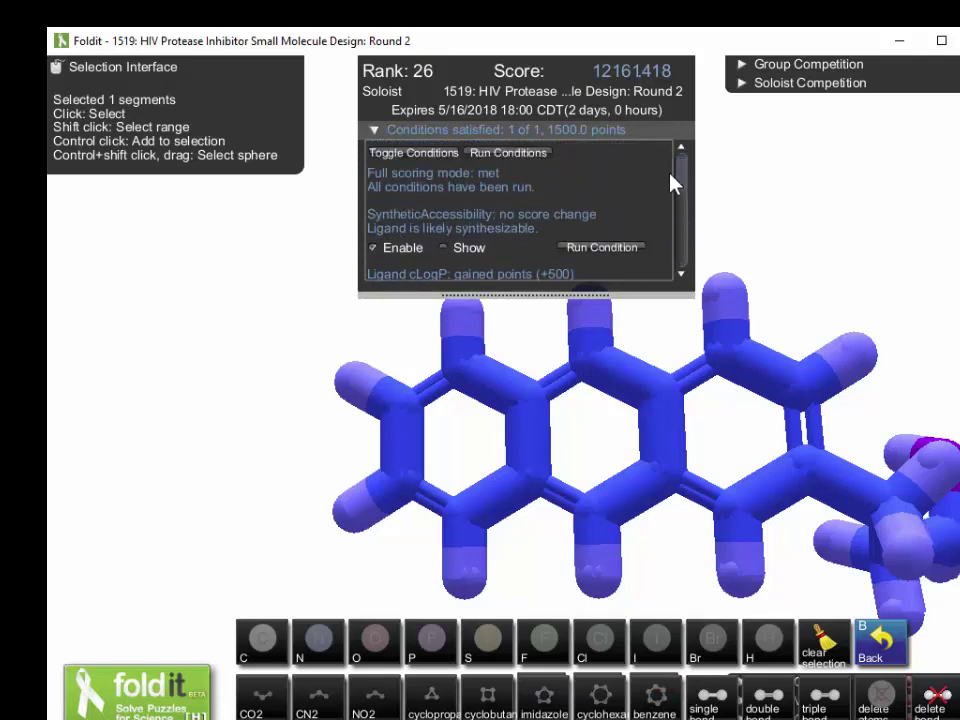
{"action": "left_click", "coordinate": [380, 132]}
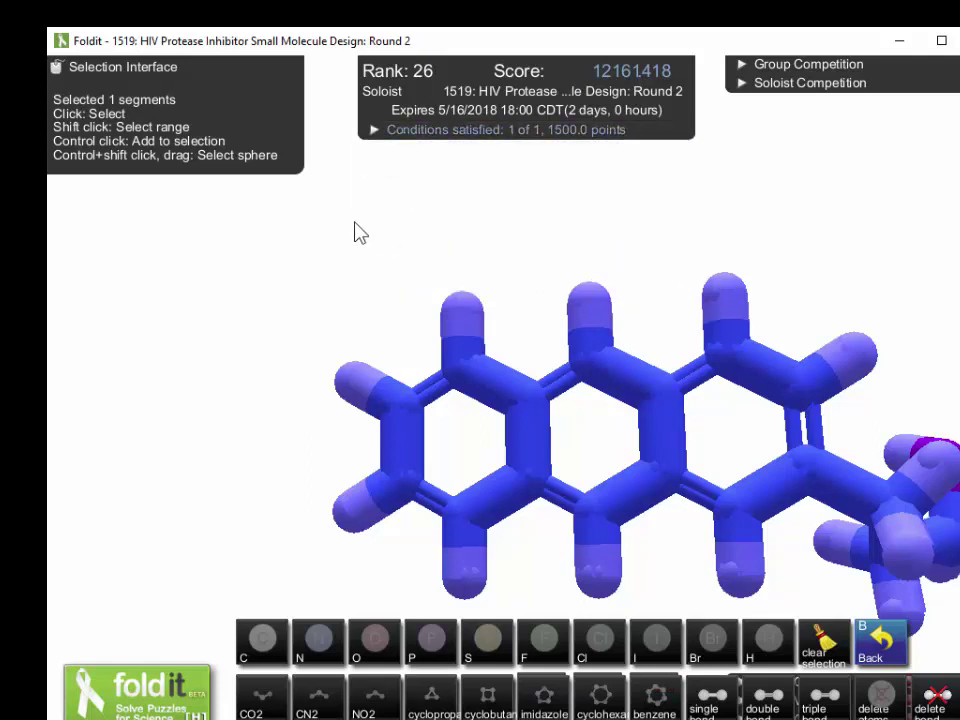
Fuse a fourth benzene ring onto the two outermost adjacent carbons of the three-ring group.
{"action": "right_click_drag", "start_coordinate": [354, 222], "coordinate": [334, 222]}
{"action": "right_click_drag", "start_coordinate": [189, 397], "coordinate": [249, 403]}
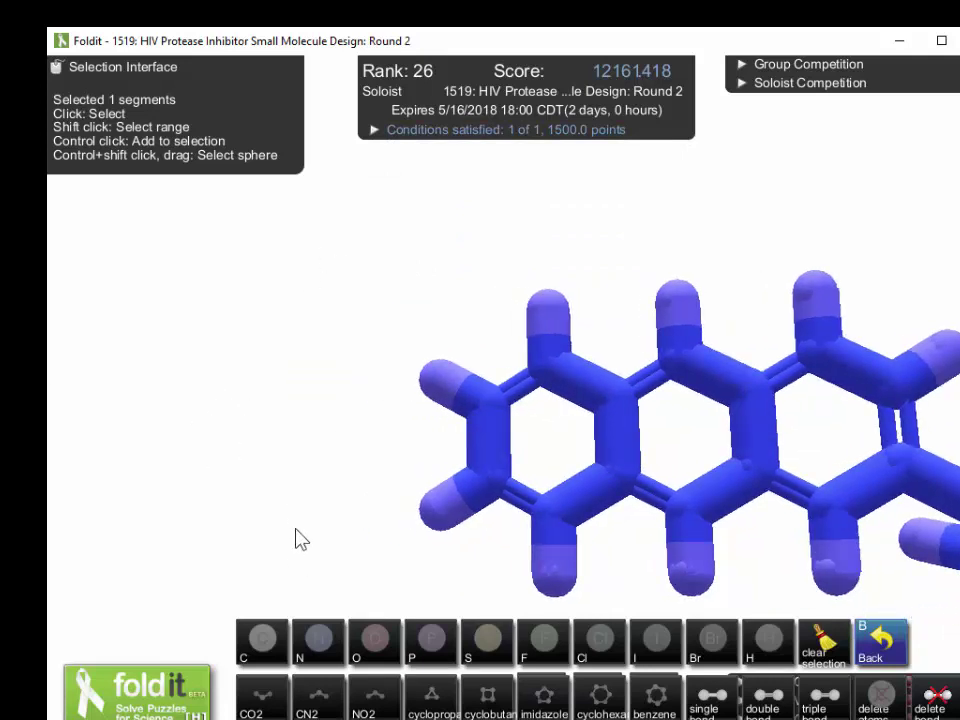
{"action": "right_click_drag", "start_coordinate": [296, 538], "coordinate": [288, 527]}
{"action": "left_click", "coordinate": [462, 386]}
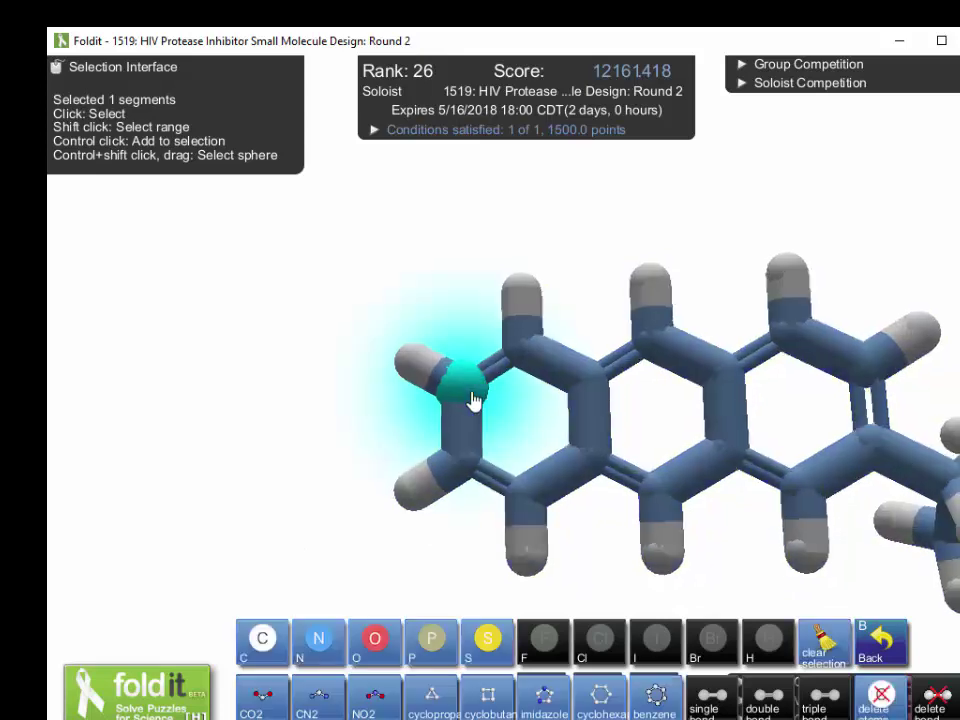
{"action": "left_click", "coordinate": [465, 463], "text": "ctrl"}
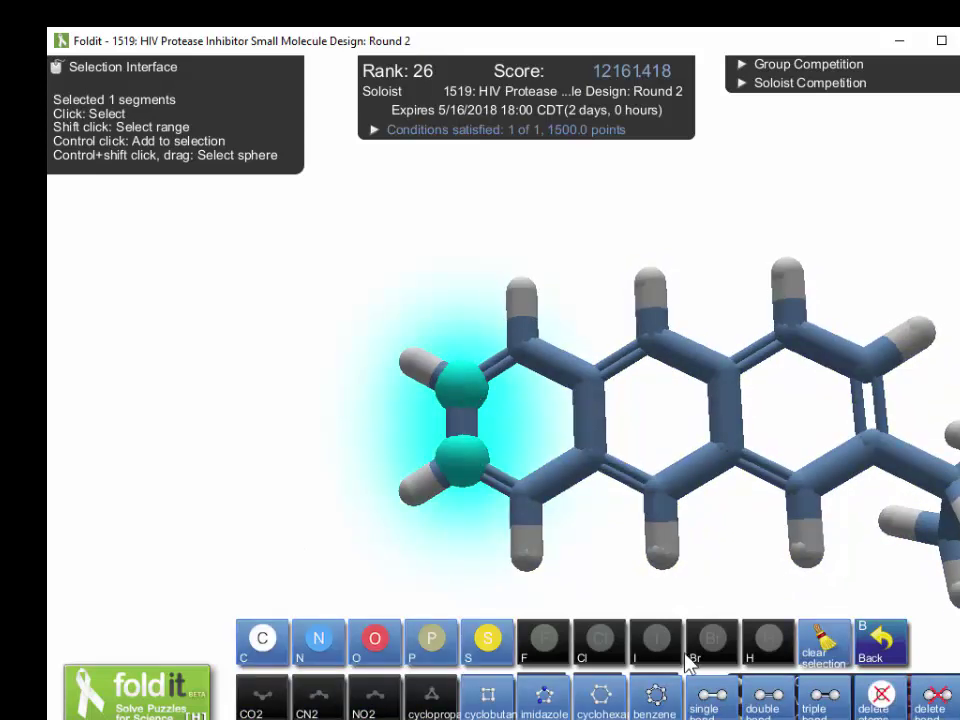
{"action": "left_click", "coordinate": [655, 696]}
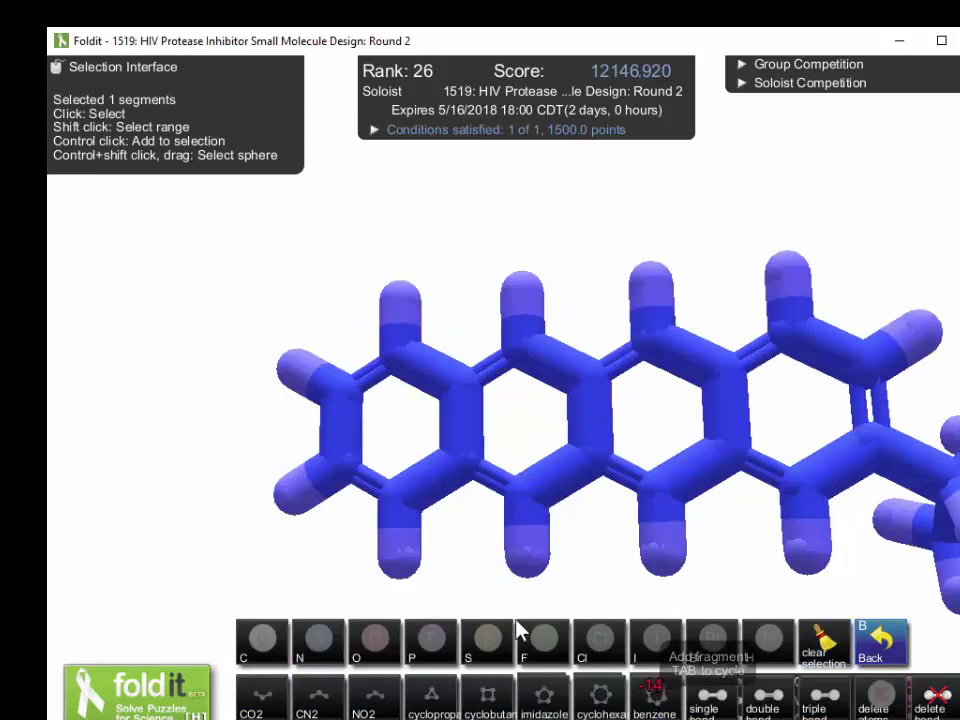
Extend the four-ring chain with a fifth benzene ring fused onto its two outermost adjacent carbons.
{"action": "left_click", "coordinate": [340, 396]}
{"action": "left_click", "coordinate": [342, 466], "text": "ctrl"}
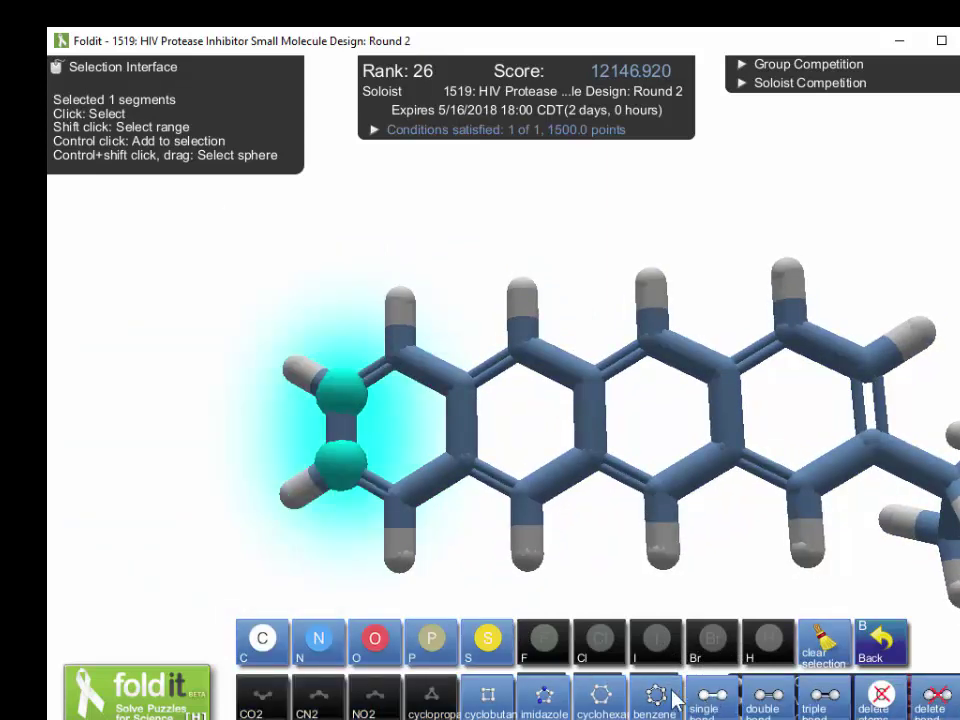
{"action": "left_click", "coordinate": [660, 697]}
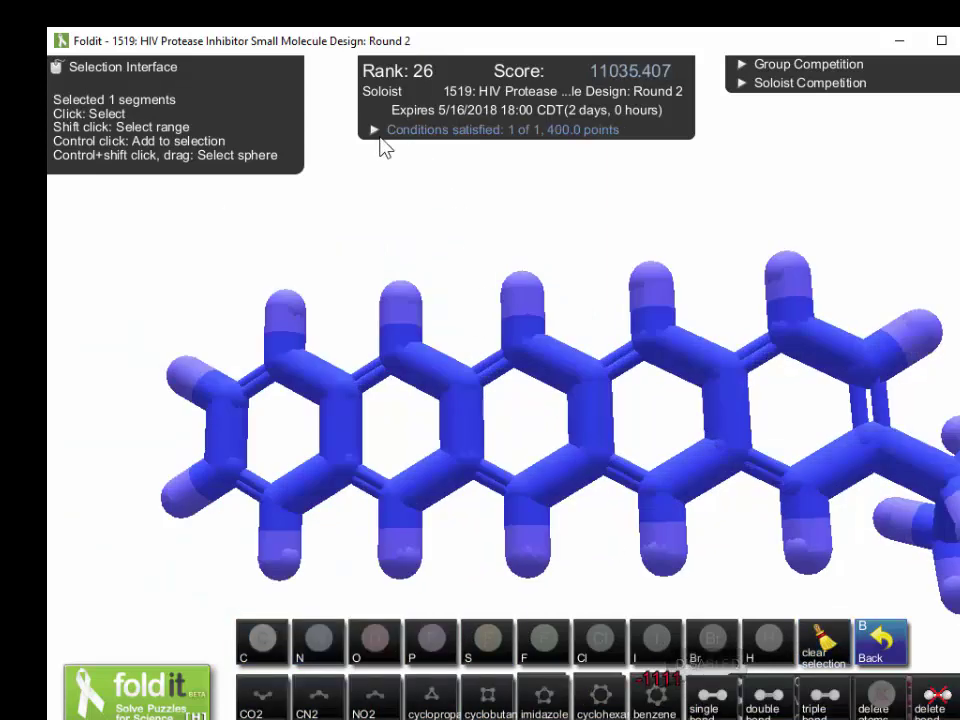
Check the puzzle conditions for the five-ring ligand's synthetic accessibility and cLogP, and collapse the list again.
{"action": "left_click", "coordinate": [380, 141]}
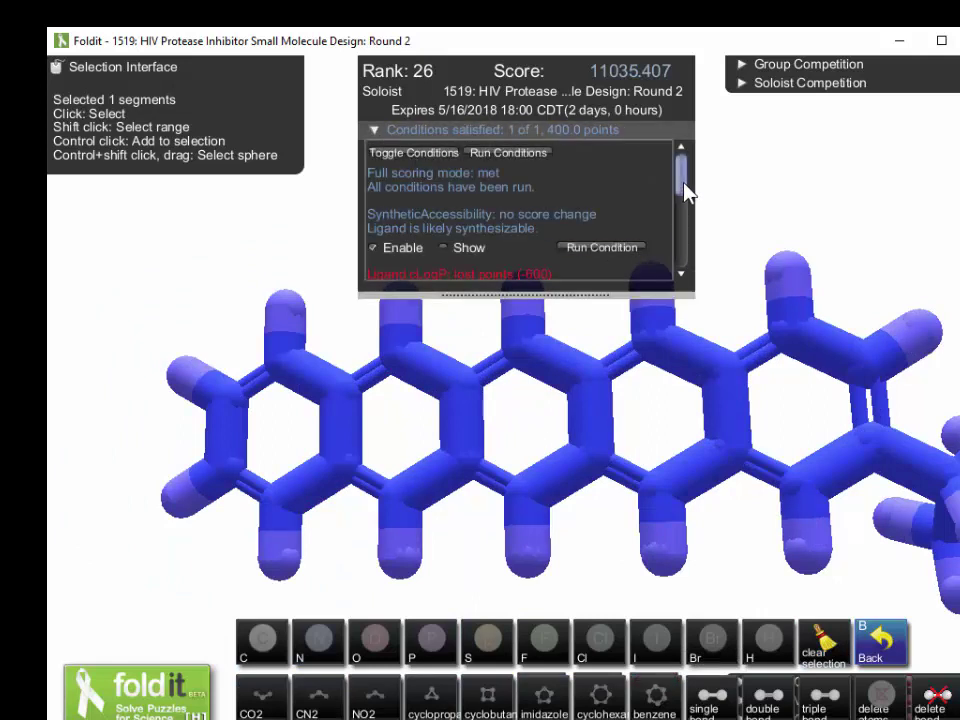
{"action": "mouse_move", "coordinate": [686, 192]}
{"action": "left_mouse_down"}
{"action": "mouse_move", "coordinate": [670, 270]}
{"action": "mouse_move", "coordinate": [670, 205]}
{"action": "left_mouse_up"}
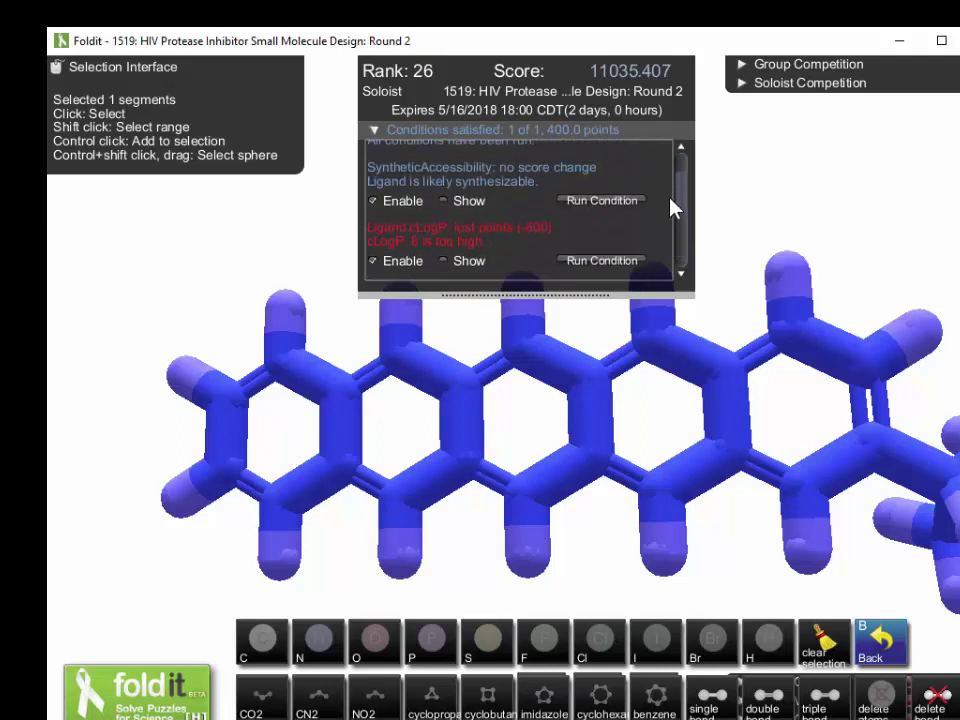
{"action": "left_click", "coordinate": [386, 137]}
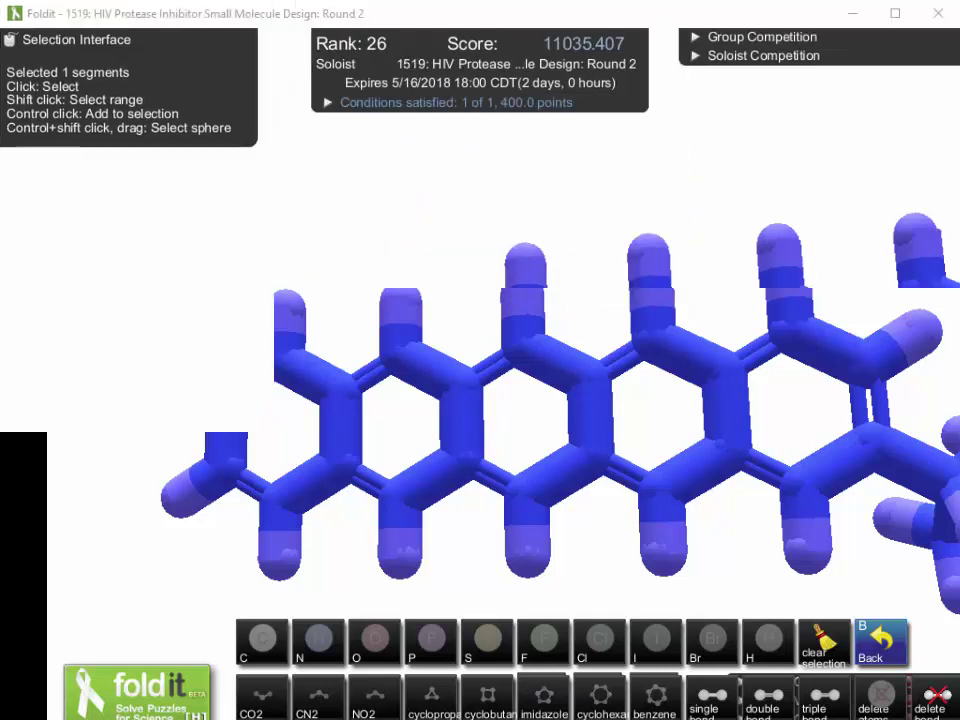
Attach a separate benzene fragment to the upper outermost carbon of the five-ring chain.
{"action": "left_click", "coordinate": [470, 359]}
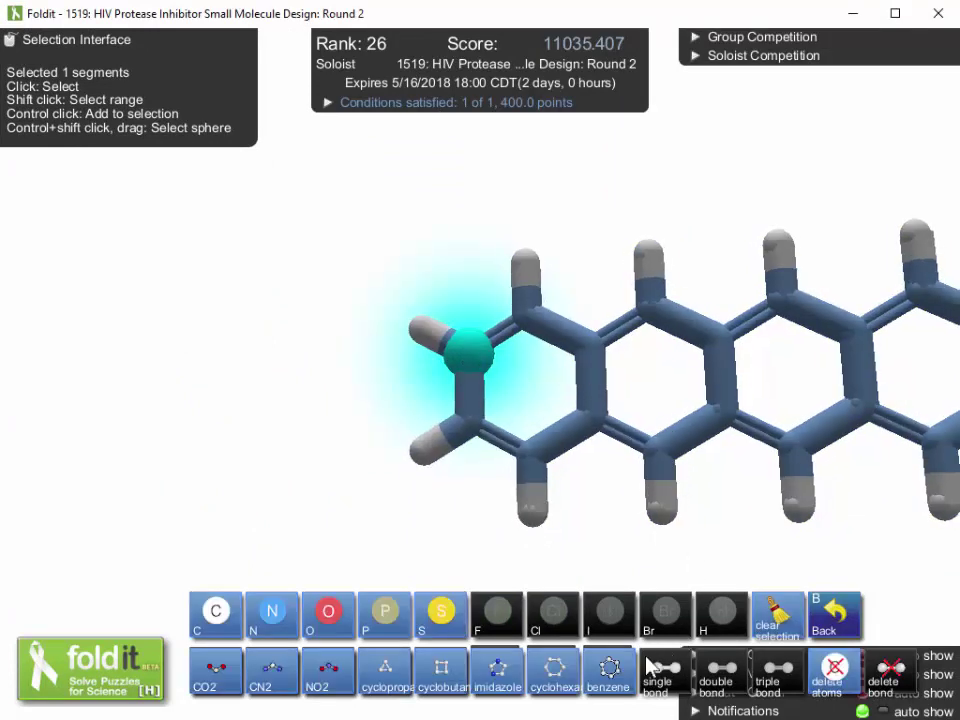
{"action": "left_click", "coordinate": [622, 672]}
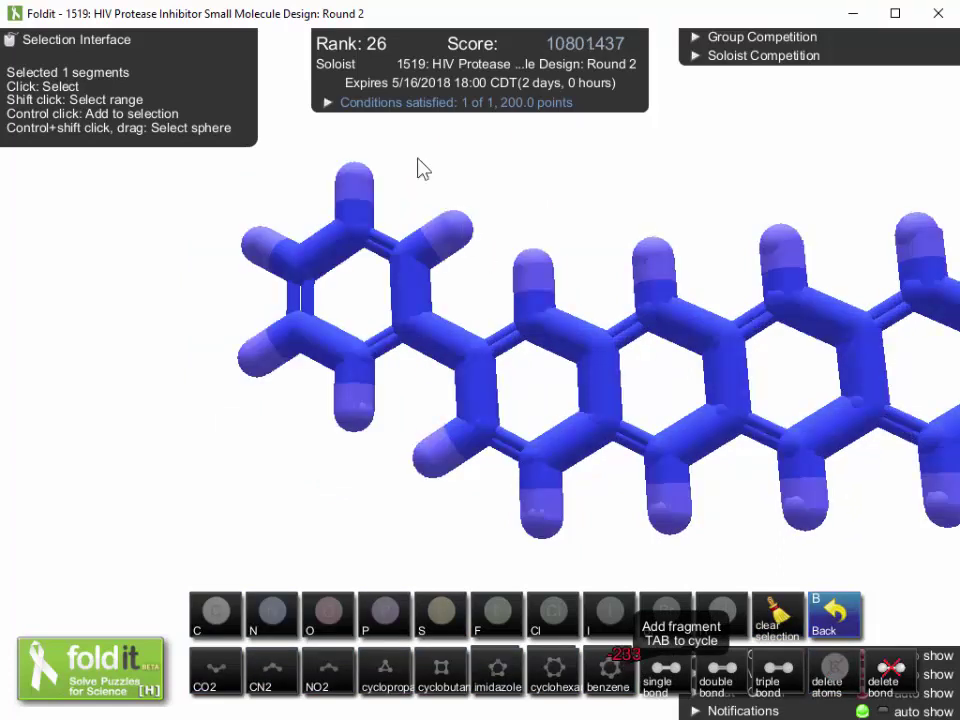
Review the puzzle conditions from synthetic accessibility and cLogP through hydrogen-bond acceptors, donors and molecular weight, and collapse the list.
{"action": "left_click", "coordinate": [328, 104]}
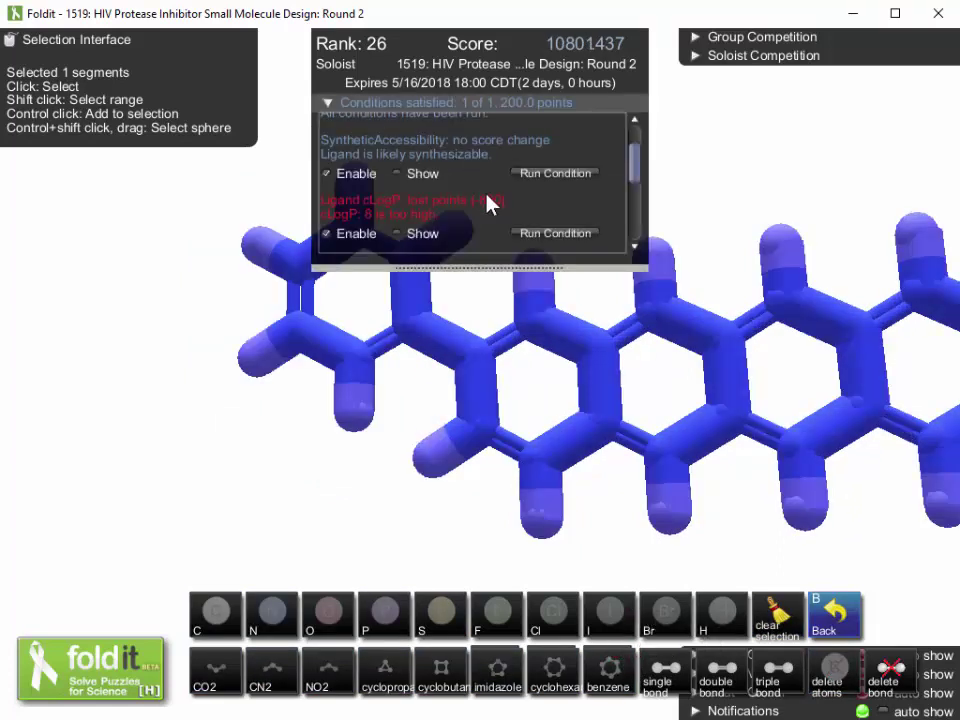
{"action": "scroll", "coordinate": [487, 204], "scroll_direction": "up", "scroll_amount": 2}
{"action": "scroll", "coordinate": [488, 204], "scroll_direction": "down", "scroll_amount": 5}
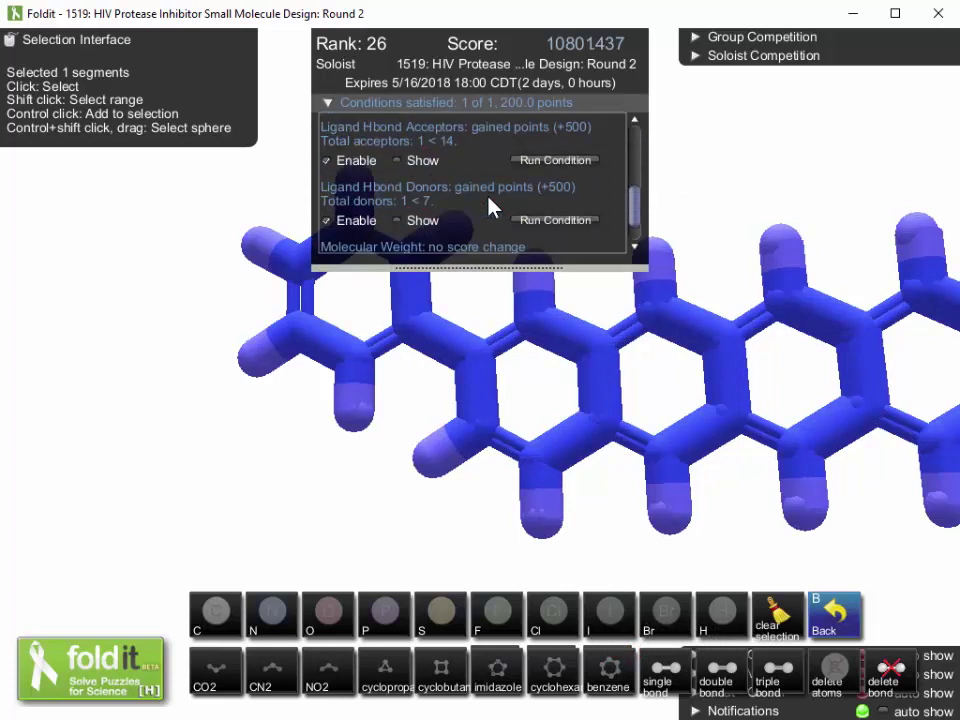
{"action": "scroll", "coordinate": [490, 206], "scroll_direction": "down", "scroll_amount": 2}
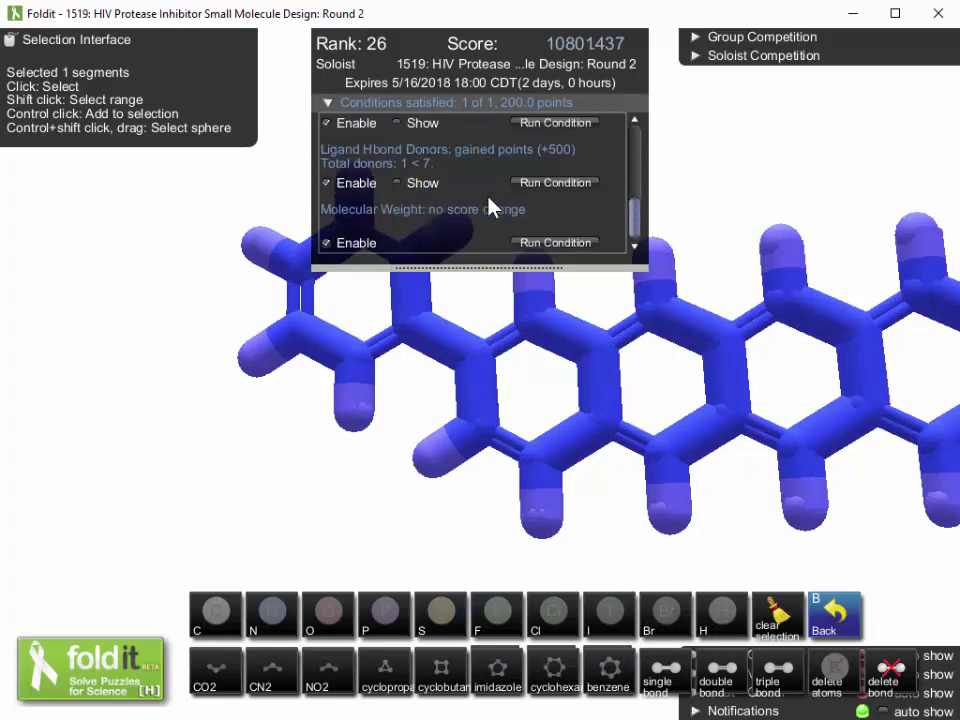
{"action": "left_click", "coordinate": [329, 104]}
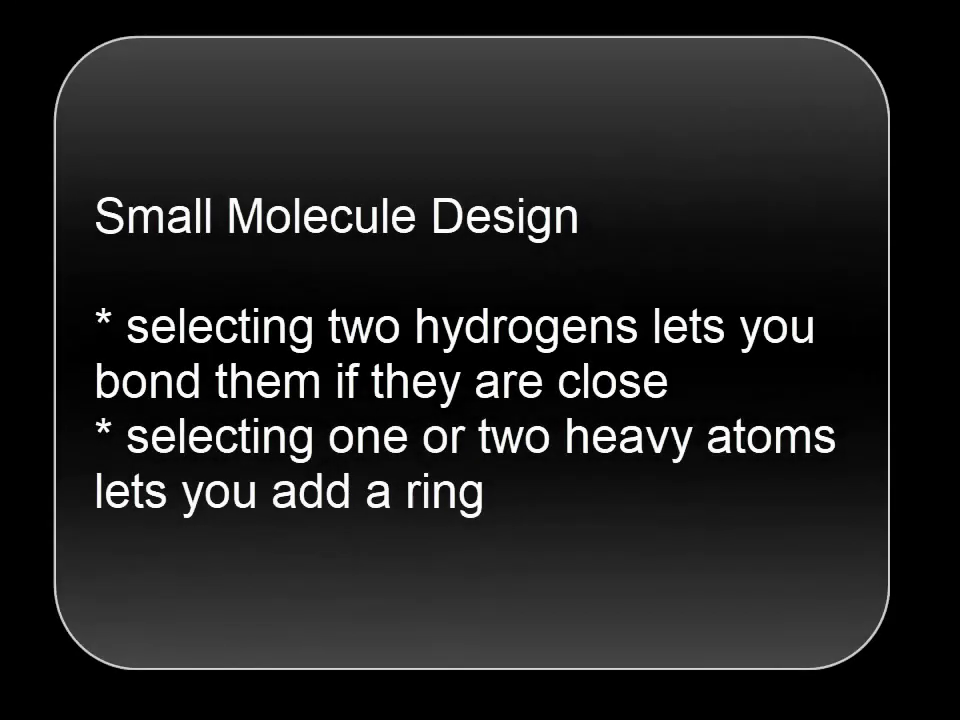